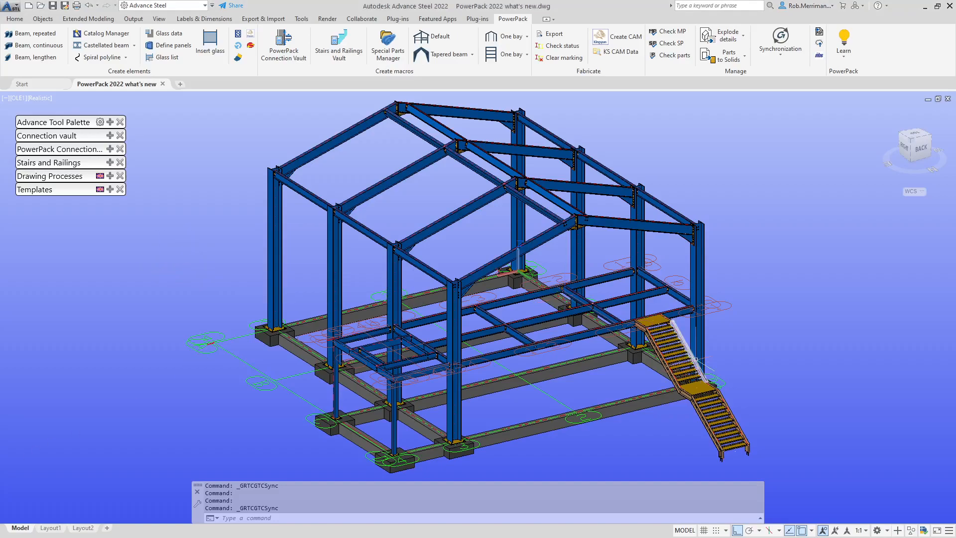
- Open the joint properties of the staircase from the stringer of its lower flight
{"action": "scroll", "coordinate": [714, 377], "scroll_direction": "up", "scroll_amount": 5}
{"action": "middle_click_drag", "start_coordinate": [714, 377], "coordinate": [774, 308], "text": "shift"}
{"action": "scroll", "coordinate": [670, 381], "scroll_direction": "up", "scroll_amount": 4}
{"action": "scroll", "coordinate": [669, 381], "scroll_direction": "down", "scroll_amount": 4}
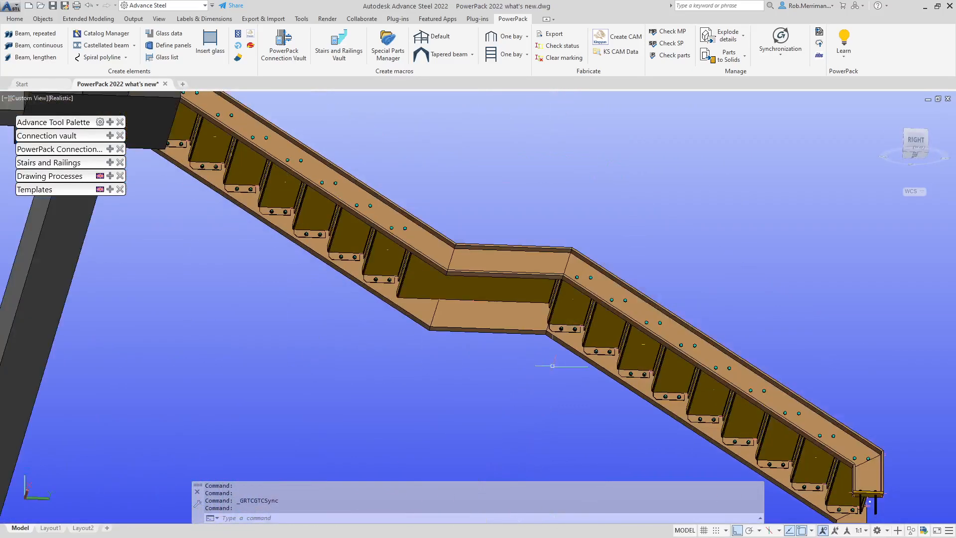
{"action": "scroll", "coordinate": [598, 348], "scroll_direction": "up", "scroll_amount": 4}
{"action": "left_click", "coordinate": [598, 348]}
{"action": "right_click", "coordinate": [597, 347]}
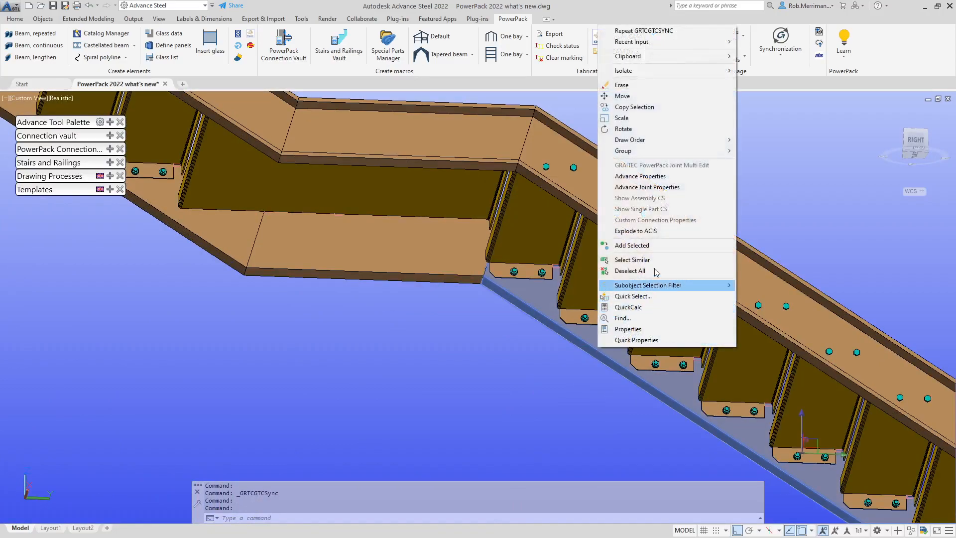
{"action": "left_click", "coordinate": [640, 198]}
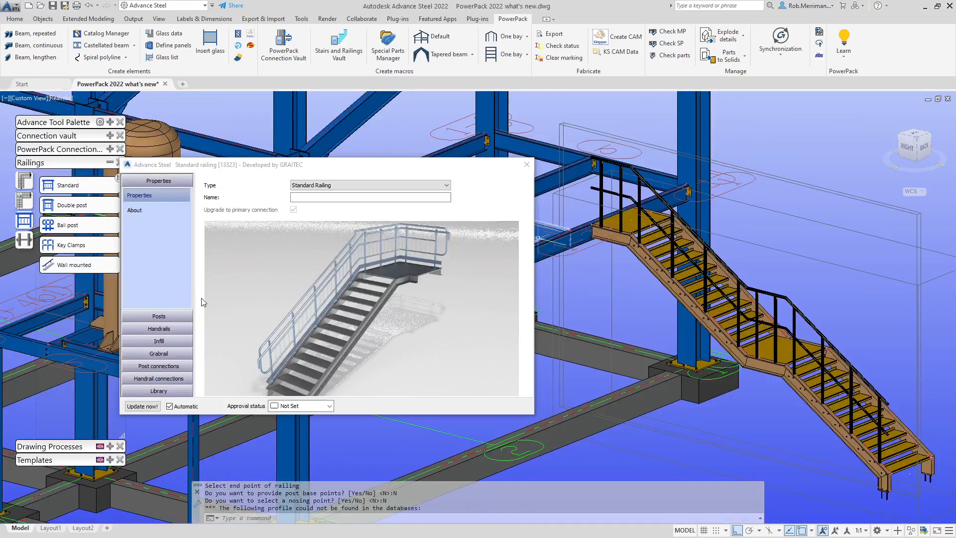
- Load the Glass Infill library preset onto the stair's standard railing
{"action": "left_click", "coordinate": [165, 390]}
{"action": "left_click", "coordinate": [232, 211]}
{"action": "left_click", "coordinate": [417, 215]}
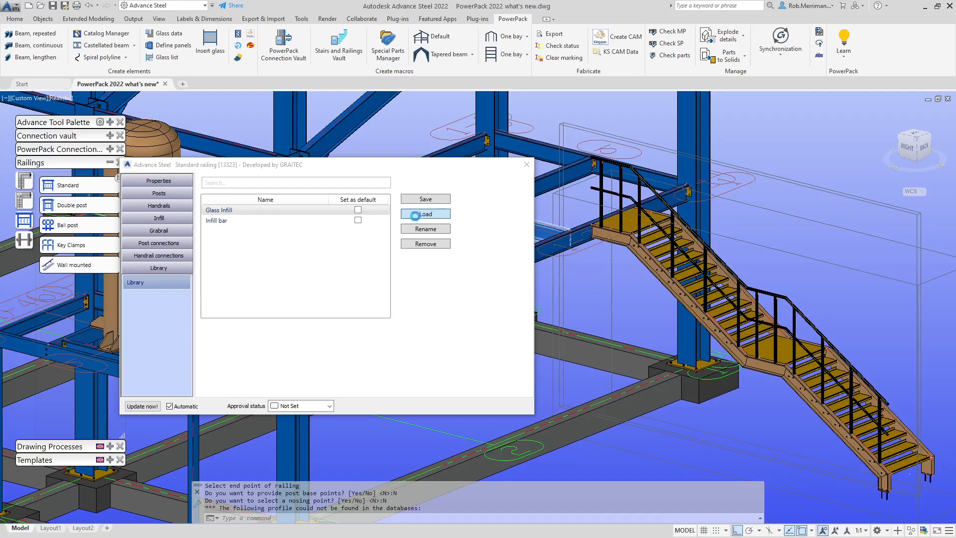
{"action": "left_click", "coordinate": [418, 219]}
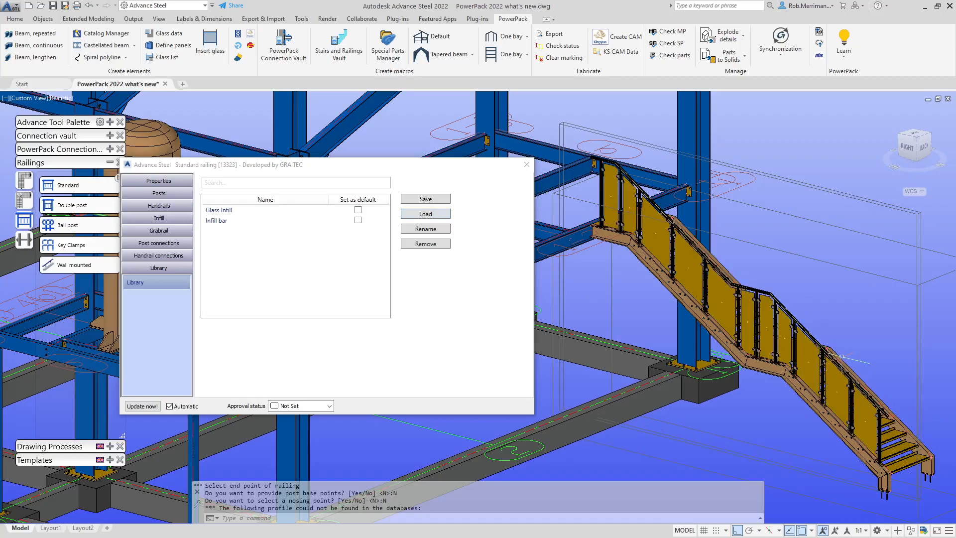
{"action": "scroll", "coordinate": [792, 316], "scroll_direction": "up", "scroll_amount": 3}
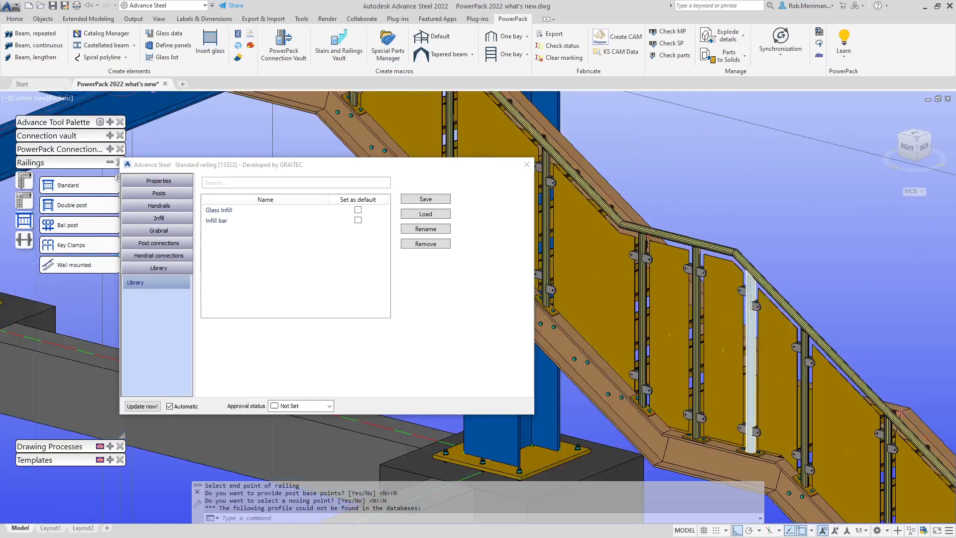
- Set the stair railing's posts distribution to By total length and close its properties
{"action": "left_click", "coordinate": [159, 193]}
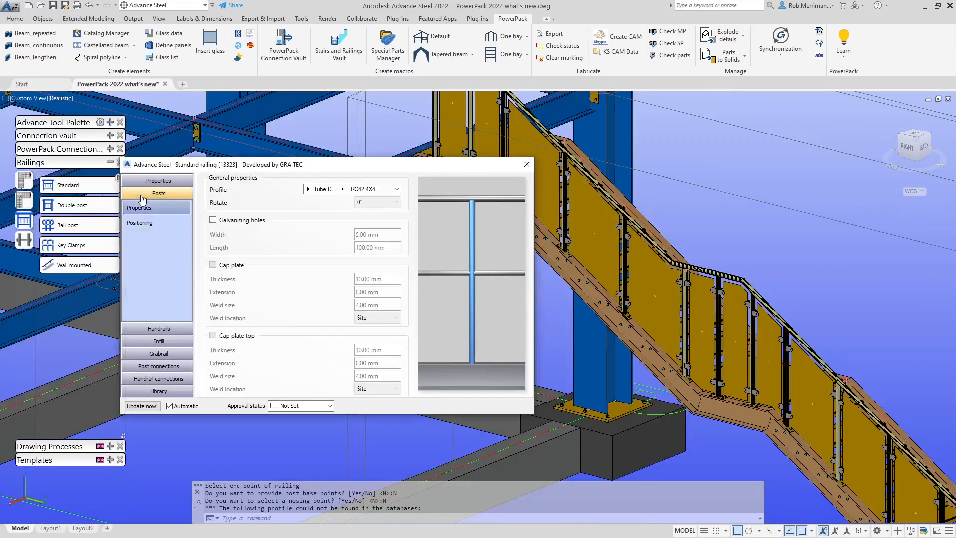
{"action": "left_click", "coordinate": [140, 223]}
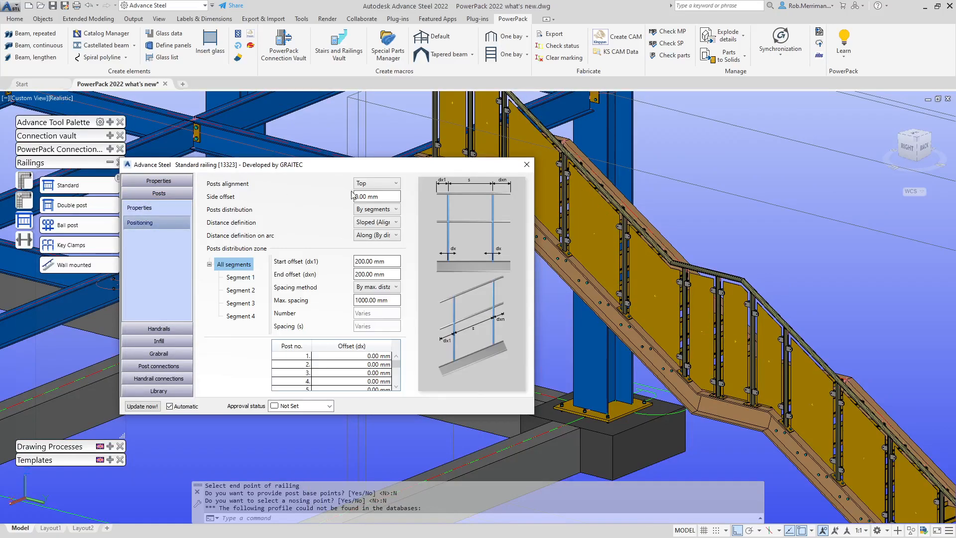
{"action": "left_click", "coordinate": [381, 214]}
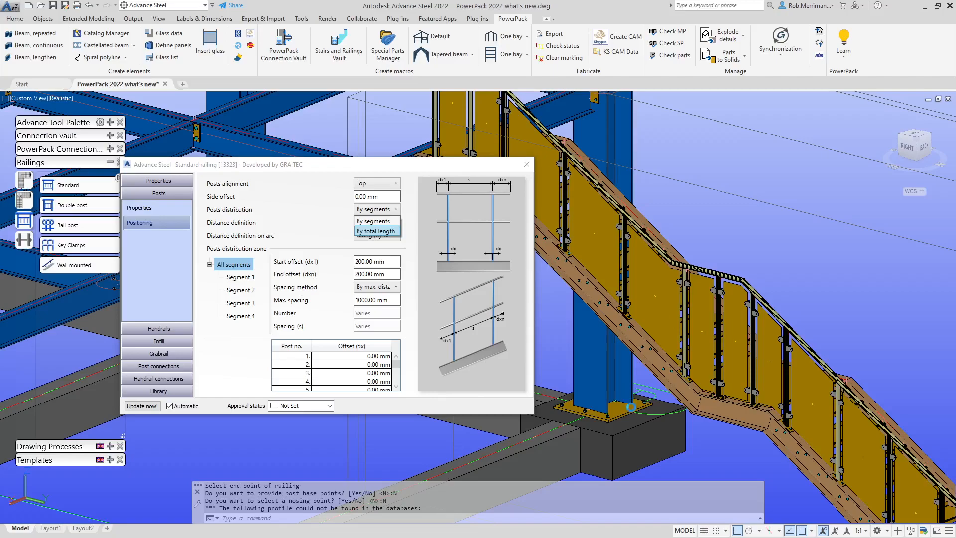
{"action": "left_click", "coordinate": [745, 239]}
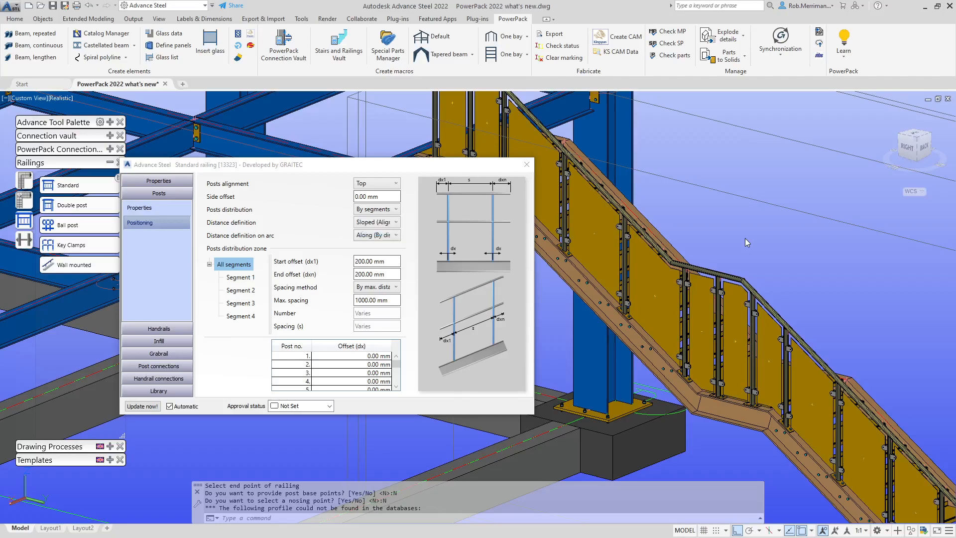
{"action": "key", "text": "Down"}
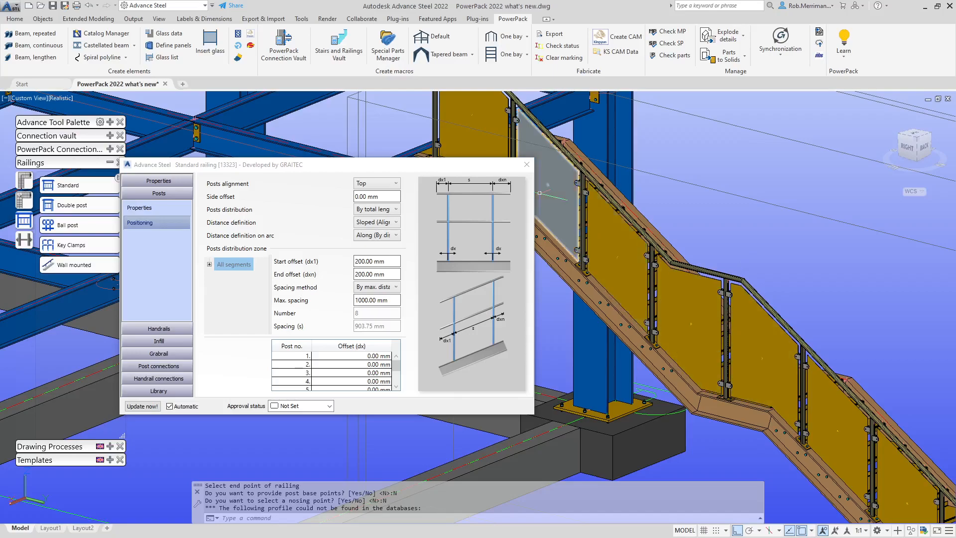
{"action": "scroll", "coordinate": [578, 227], "scroll_direction": "down", "scroll_amount": 2}
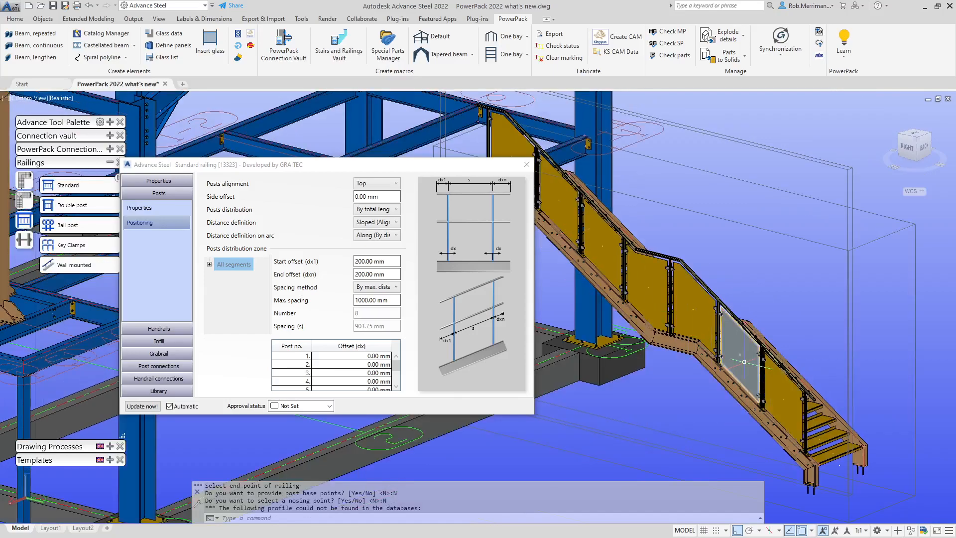
{"action": "scroll", "coordinate": [741, 355], "scroll_direction": "up", "scroll_amount": 1}
{"action": "scroll", "coordinate": [727, 334], "scroll_direction": "up", "scroll_amount": 1}
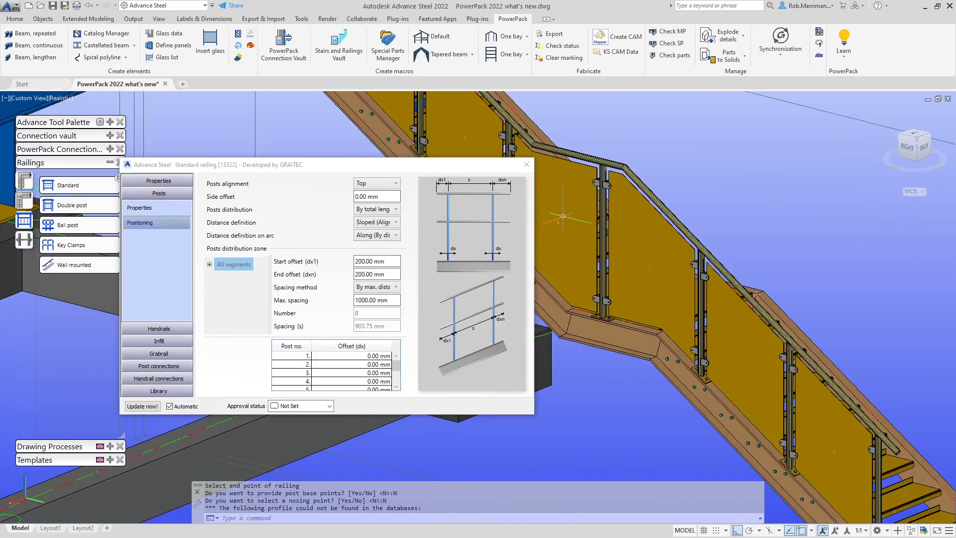
{"action": "left_click", "coordinate": [525, 159]}
- Start a standard railing with Beams as input type, using the long platform edge beam between the column and the stair as its base
{"action": "scroll", "coordinate": [538, 185], "scroll_direction": "down", "scroll_amount": 5}
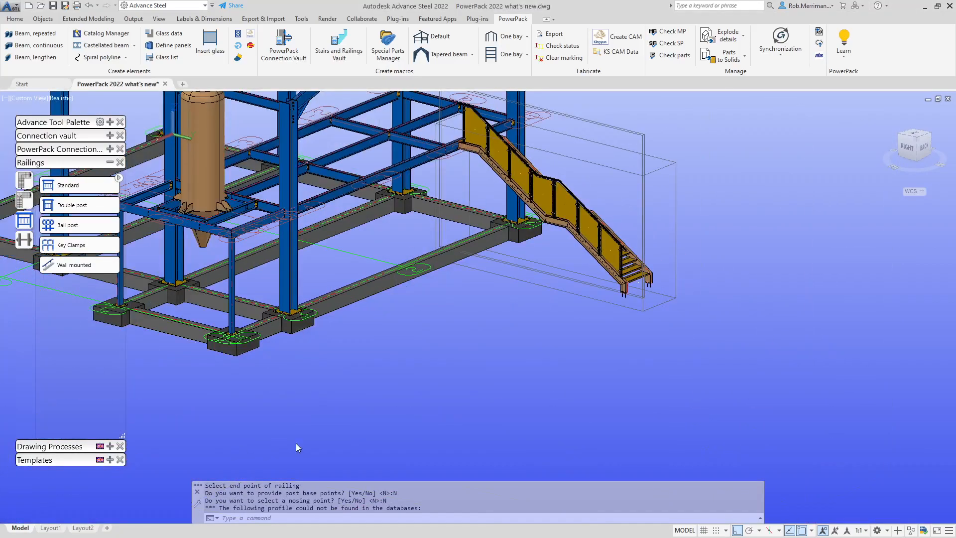
{"action": "scroll", "coordinate": [448, 388], "scroll_direction": "down", "scroll_amount": 2}
{"action": "scroll", "coordinate": [382, 223], "scroll_direction": "up", "scroll_amount": 3}
{"action": "middle_click_drag", "start_coordinate": [439, 279], "coordinate": [391, 269], "text": "shift"}
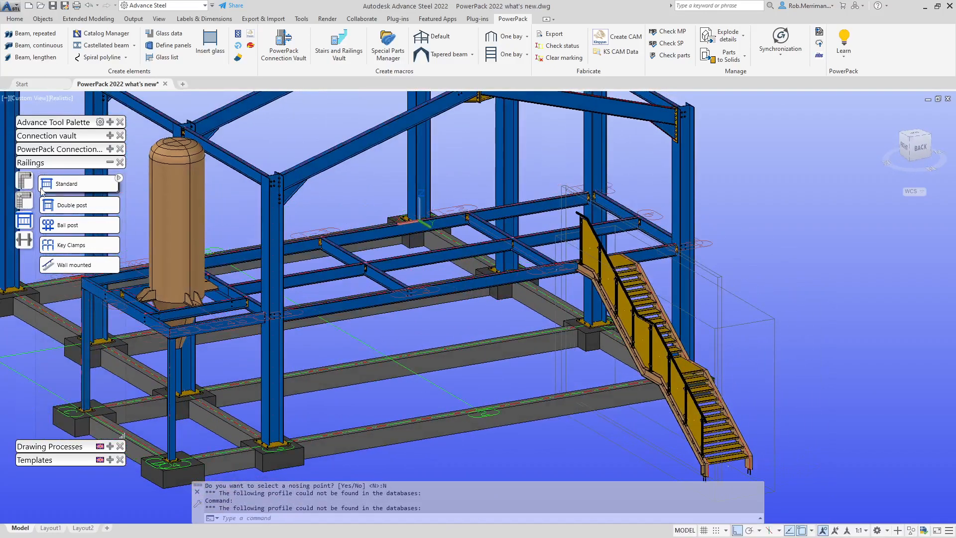
{"action": "left_click", "coordinate": [65, 210]}
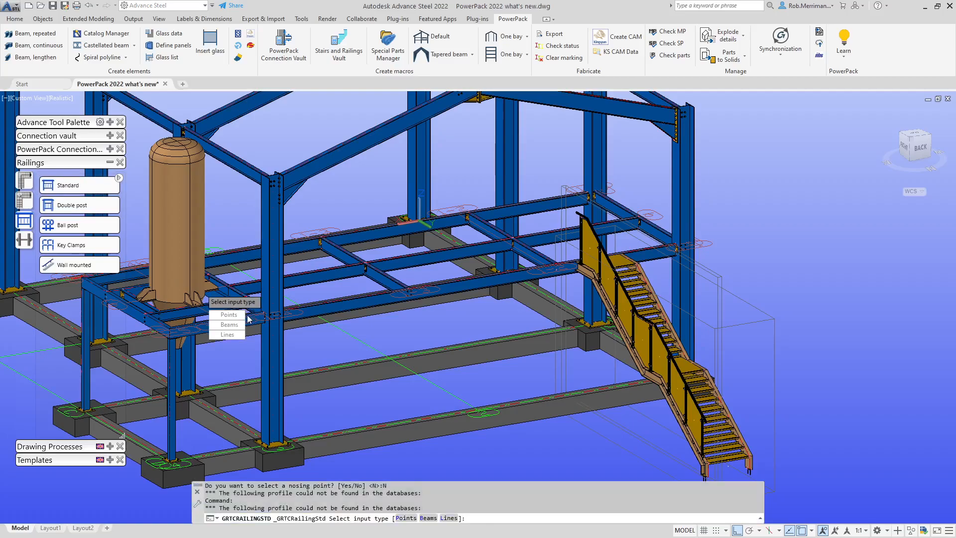
{"action": "left_click", "coordinate": [228, 324]}
{"action": "scroll", "coordinate": [343, 314], "scroll_direction": "up", "scroll_amount": 3}
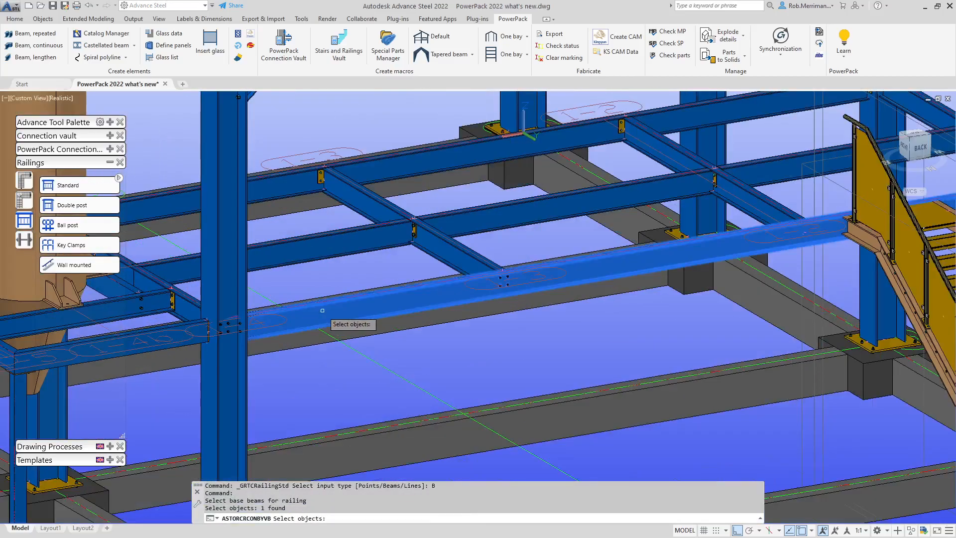
{"action": "scroll", "coordinate": [299, 311], "scroll_direction": "up", "scroll_amount": 3}
{"action": "key", "text": "Return"}
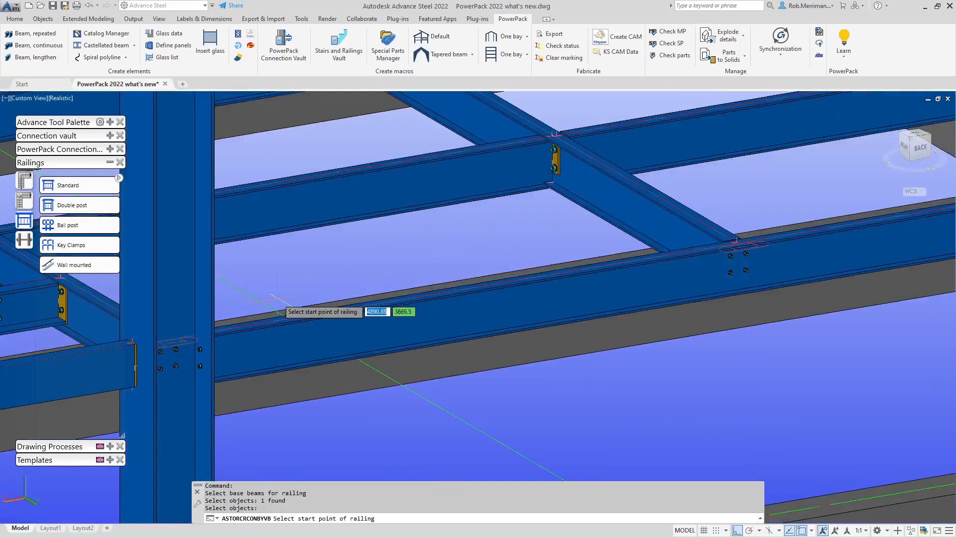
- Place the railing's start point on the edge beam beside the column, using the Nearest snap
{"action": "right_click", "coordinate": [233, 325], "text": "shift"}
{"action": "left_click", "coordinate": [259, 252]}
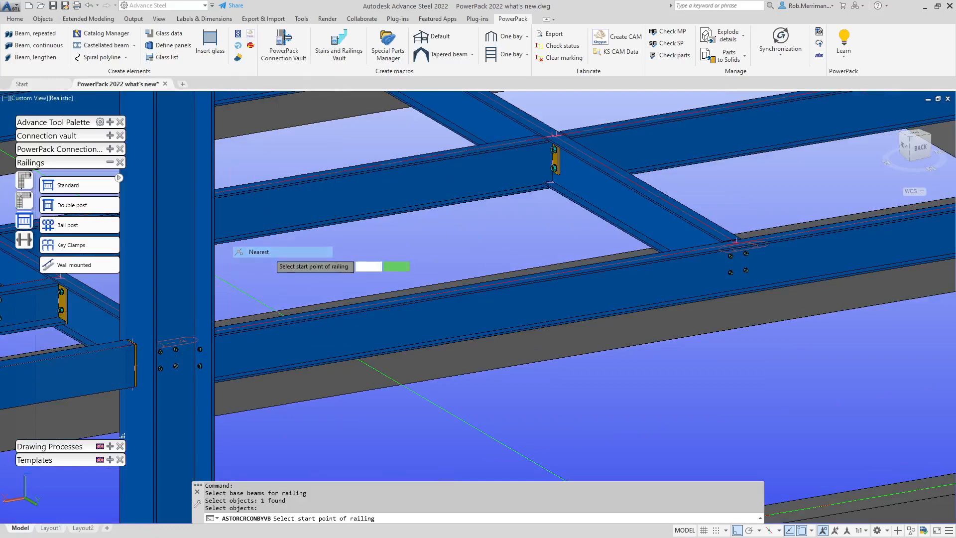
{"action": "scroll", "coordinate": [262, 261], "scroll_direction": "up", "scroll_amount": 2}
{"action": "left_click", "coordinate": [222, 319]}
- Place the railing's end point on the beam beside the stair with the Nearest snap, declining post base points and a nosing point
{"action": "scroll", "coordinate": [234, 383], "scroll_direction": "down", "scroll_amount": 5}
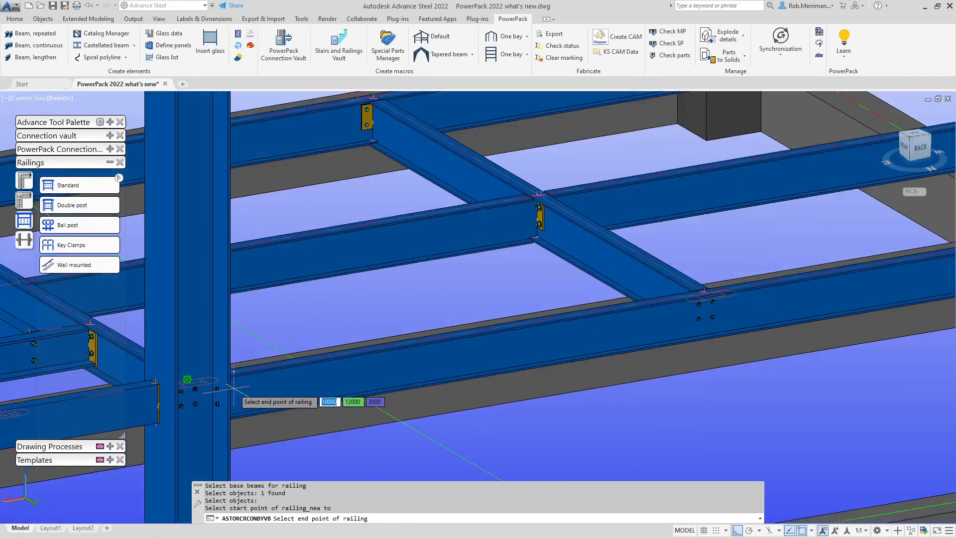
{"action": "scroll", "coordinate": [687, 299], "scroll_direction": "up", "scroll_amount": 5}
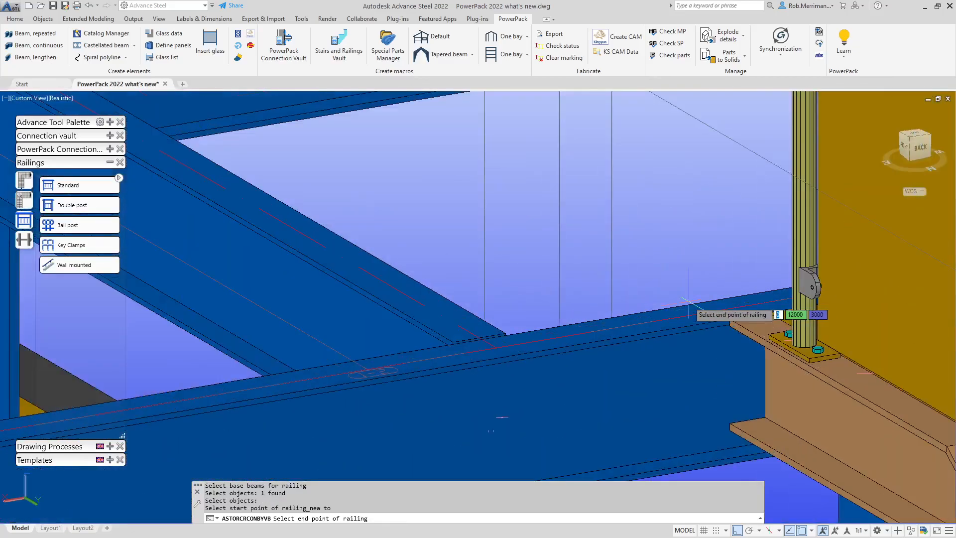
{"action": "right_click", "coordinate": [691, 305], "text": "shift"}
{"action": "left_click", "coordinate": [717, 233]}
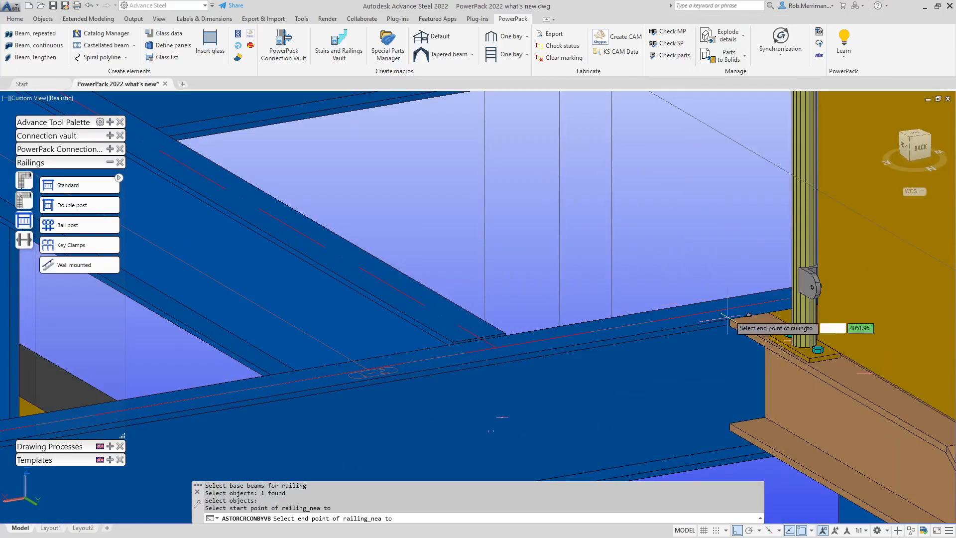
{"action": "left_click", "coordinate": [737, 306]}
{"action": "key", "text": "Return"}
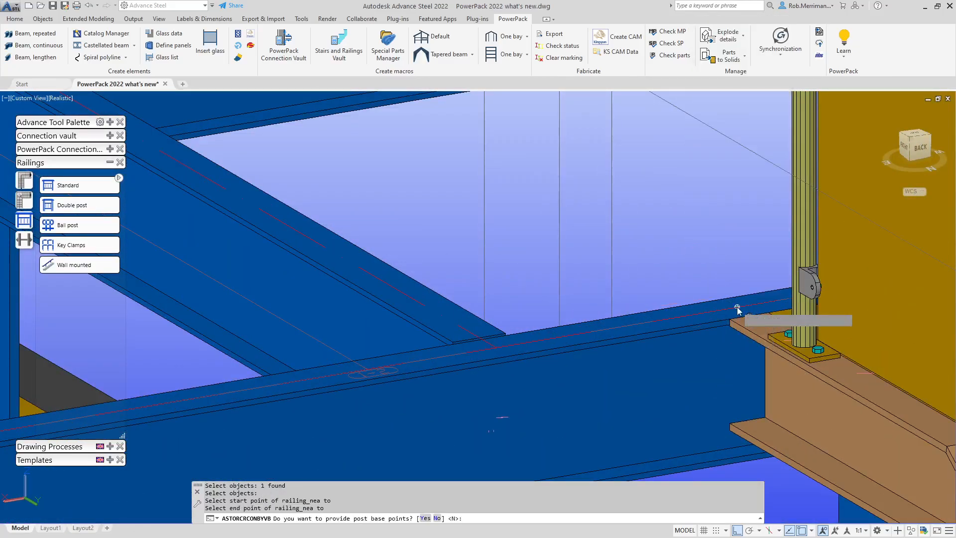
{"action": "left_click", "coordinate": [759, 344]}
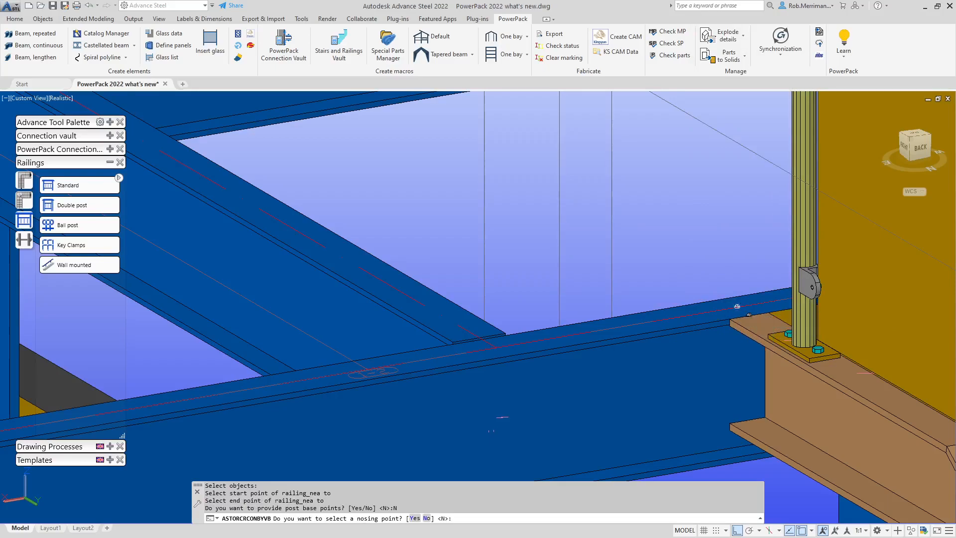
{"action": "key", "text": "Return"}
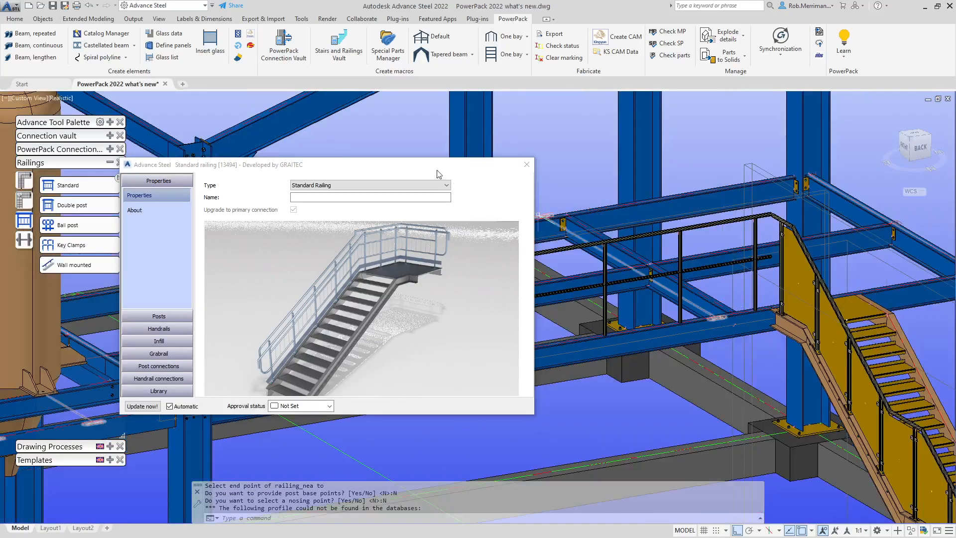
- Load the Infill bar library preset onto the new platform railing
{"action": "left_click_drag", "start_coordinate": [431, 169], "coordinate": [779, 220]}
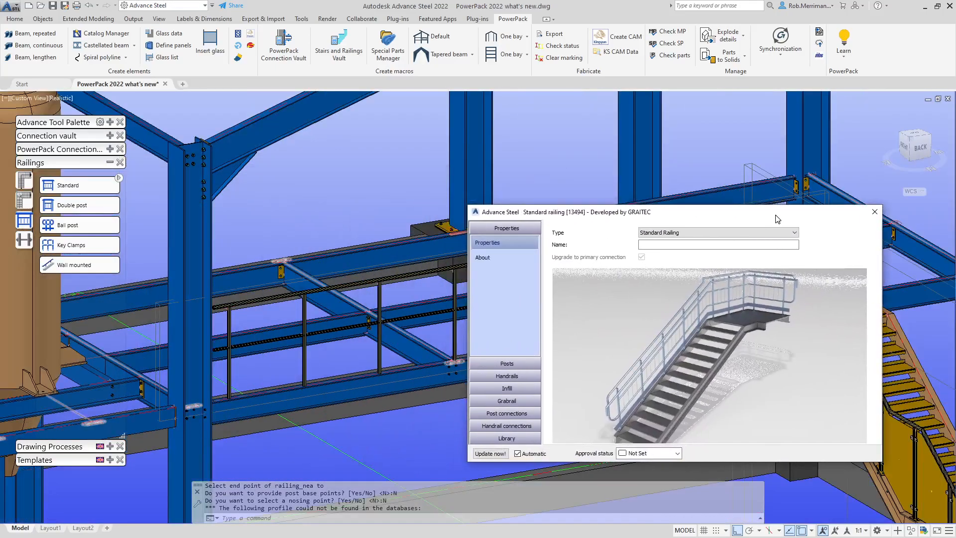
{"action": "left_click", "coordinate": [529, 428]}
{"action": "left_click", "coordinate": [572, 269]}
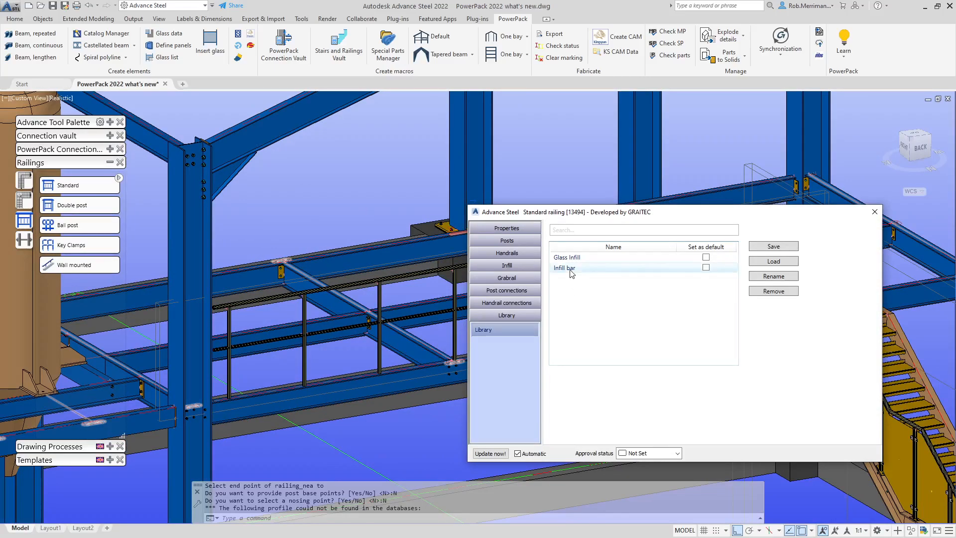
{"action": "left_click", "coordinate": [771, 264]}
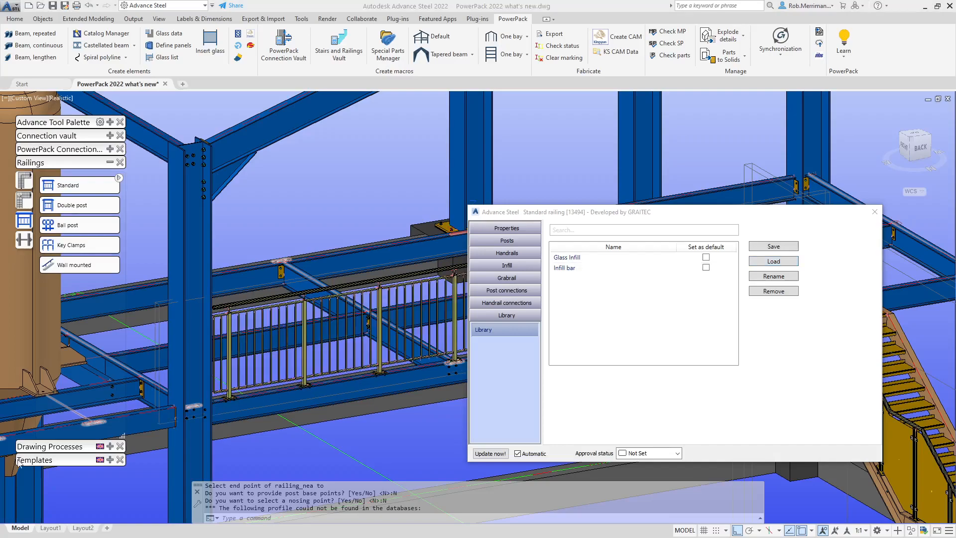
{"action": "scroll", "coordinate": [344, 333], "scroll_direction": "up", "scroll_amount": 5}
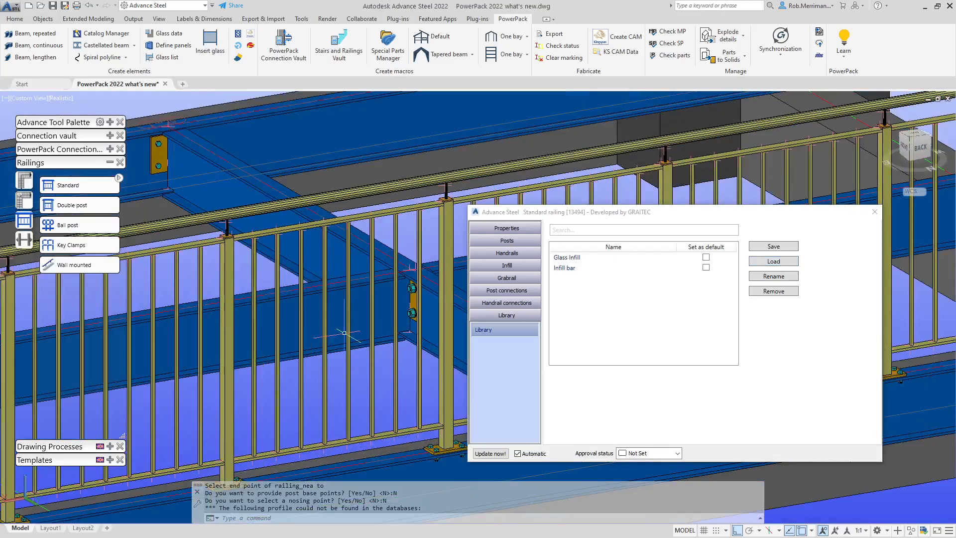
{"action": "scroll", "coordinate": [344, 333], "scroll_direction": "down", "scroll_amount": 5}
- Set the split definition of the platform railing's top handrail to By posts
{"action": "left_click_drag", "start_coordinate": [547, 215], "coordinate": [628, 312]}
{"action": "scroll", "coordinate": [330, 295], "scroll_direction": "down", "scroll_amount": 3}
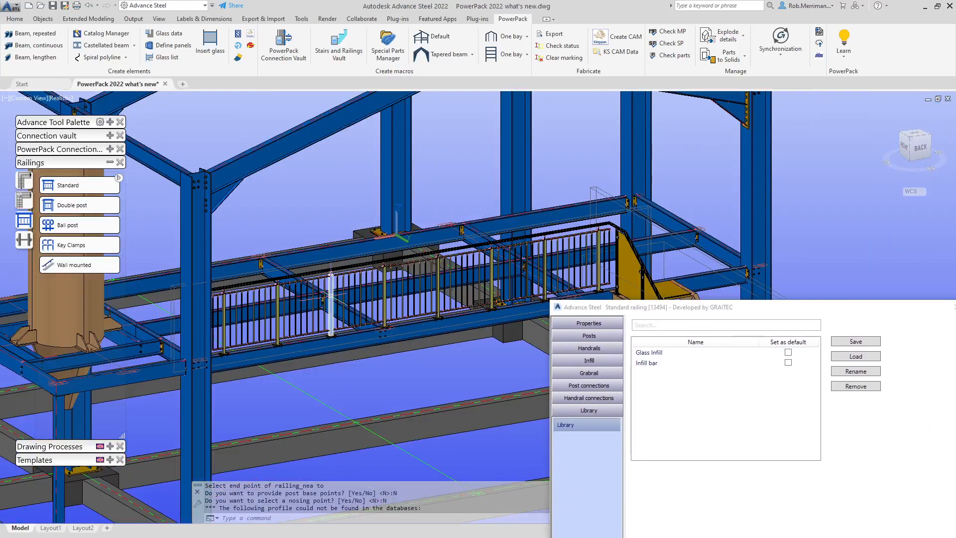
{"action": "scroll", "coordinate": [365, 283], "scroll_direction": "up", "scroll_amount": 4}
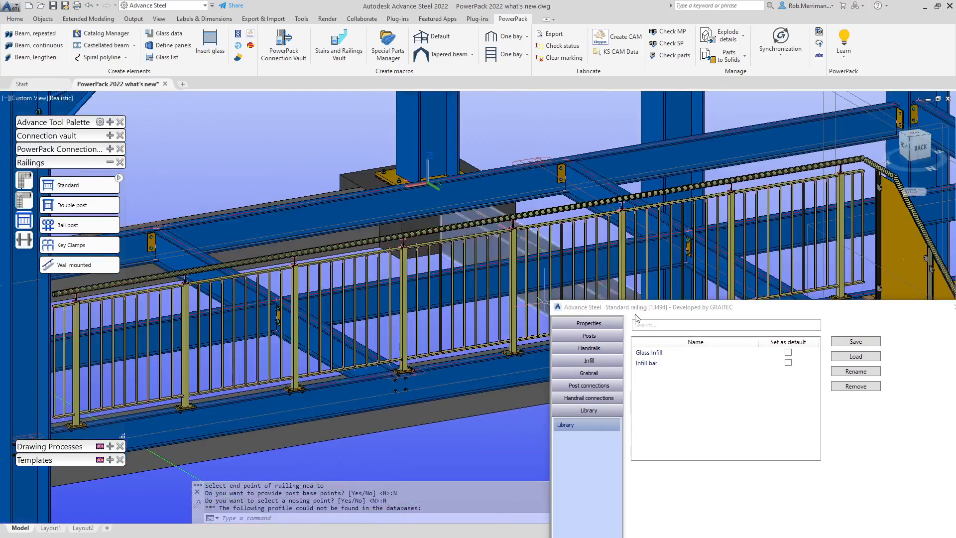
{"action": "left_click", "coordinate": [592, 350]}
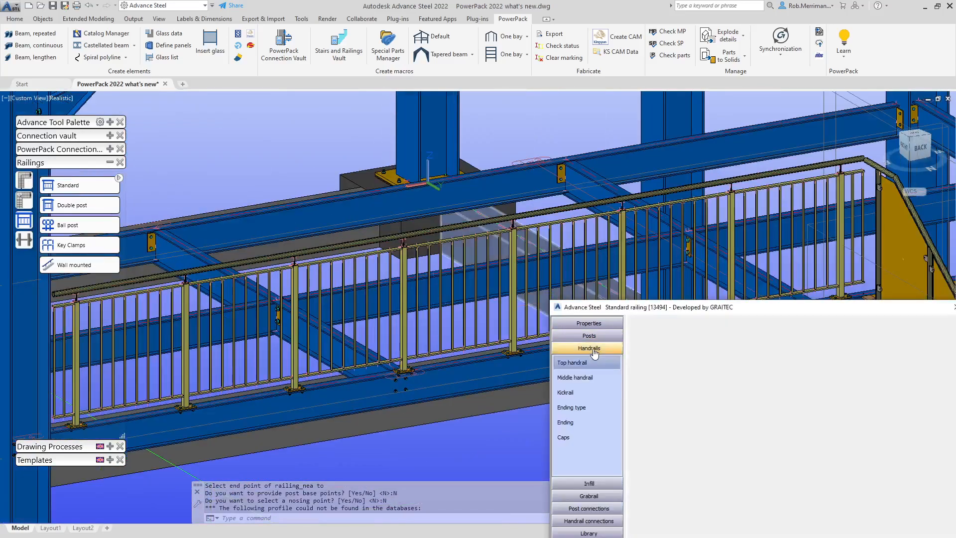
{"action": "left_click_drag", "start_coordinate": [642, 309], "coordinate": [611, 246]}
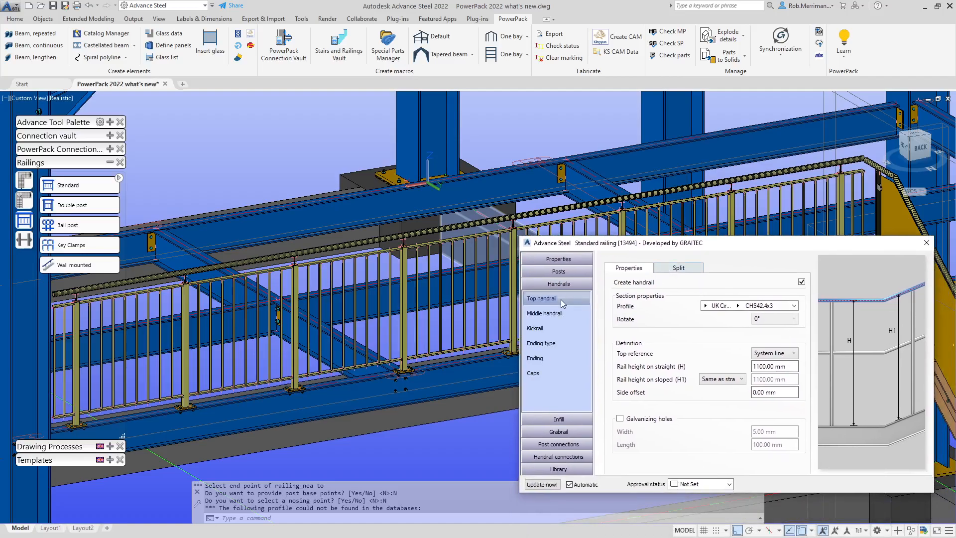
{"action": "left_click", "coordinate": [677, 269]}
{"action": "left_click", "coordinate": [771, 282]}
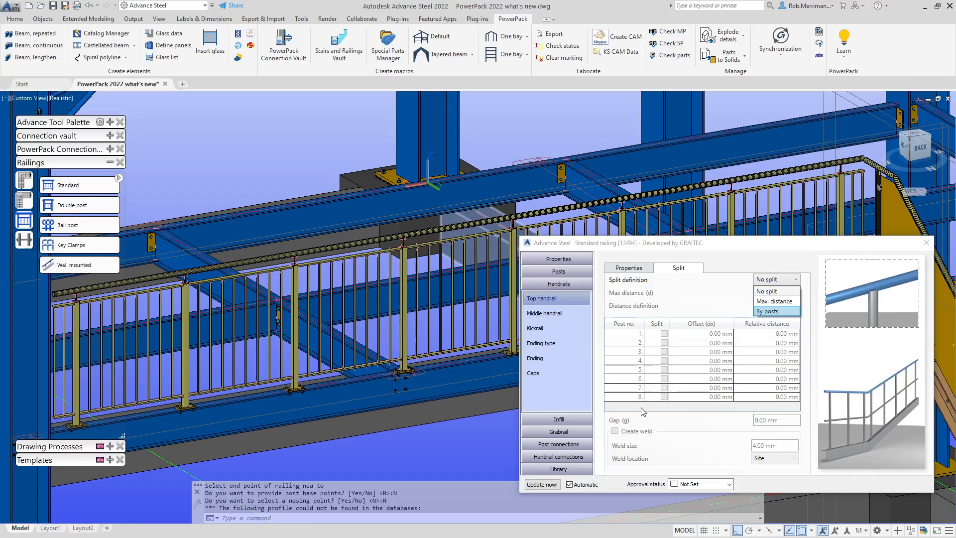
{"action": "key", "text": "Return"}
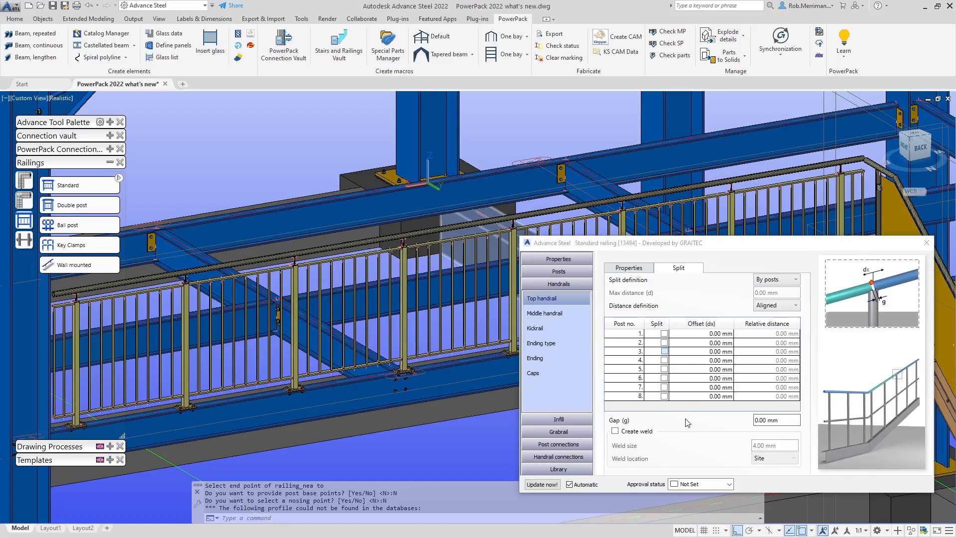
- Split the top handrail at post 3 with an offset of 100 mm
{"action": "left_click", "coordinate": [713, 351]}
{"action": "type", "text": "100"}
{"action": "key", "text": "Return"}
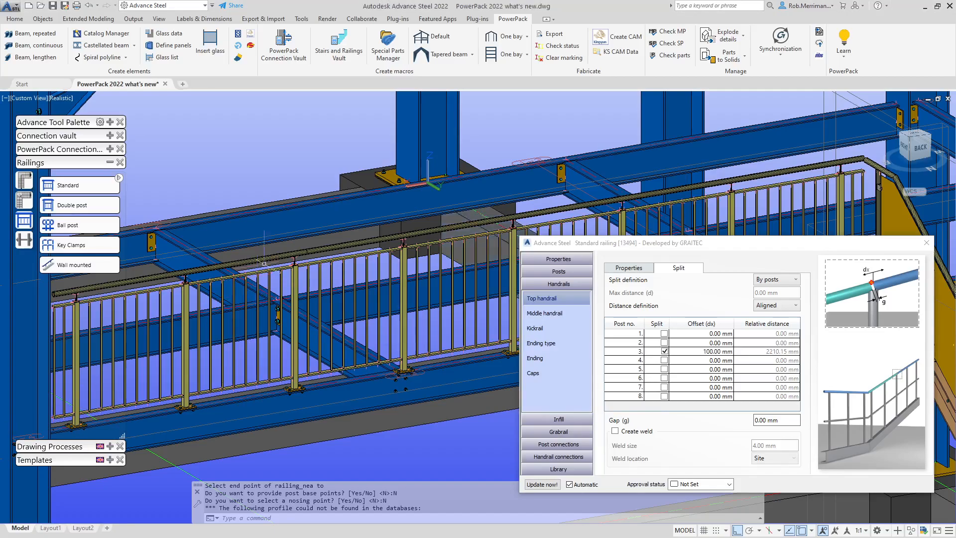
- Set the gap at the top handrail splits to 2 mm
{"action": "scroll", "coordinate": [323, 239], "scroll_direction": "up", "scroll_amount": 5}
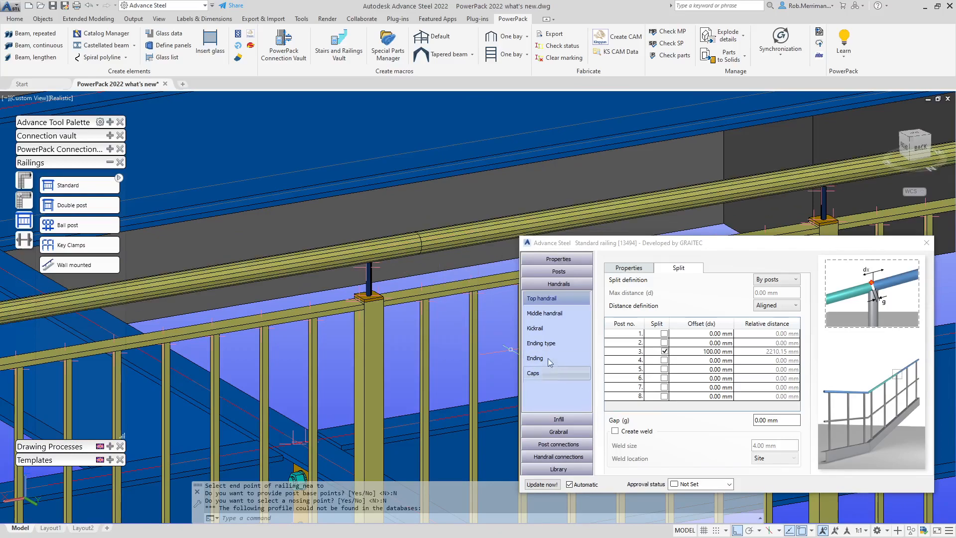
{"action": "left_click", "coordinate": [778, 421]}
{"action": "type", "text": "2"}
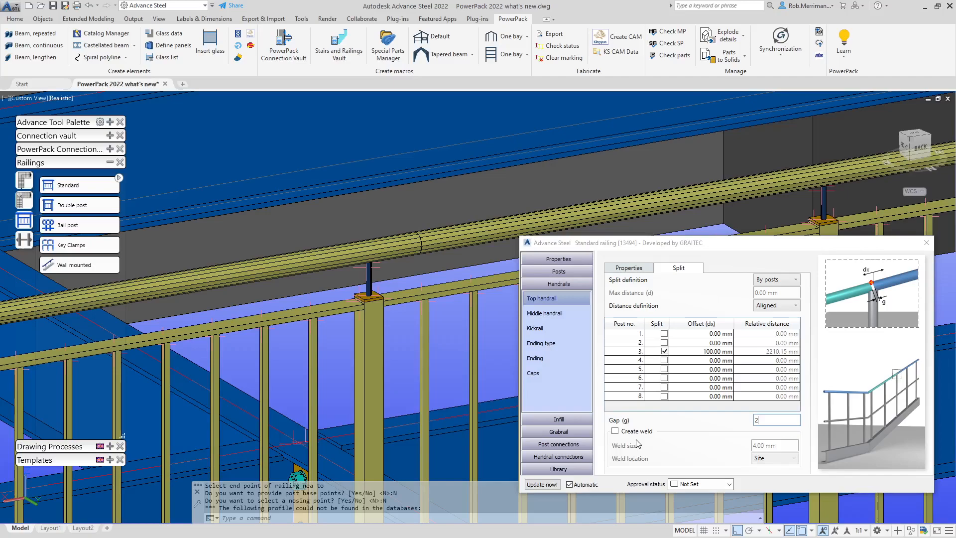
{"action": "key", "text": "Tab"}
- Add a top handrail split at post 6 with an offset of 100 mm
{"action": "left_click", "coordinate": [665, 378]}
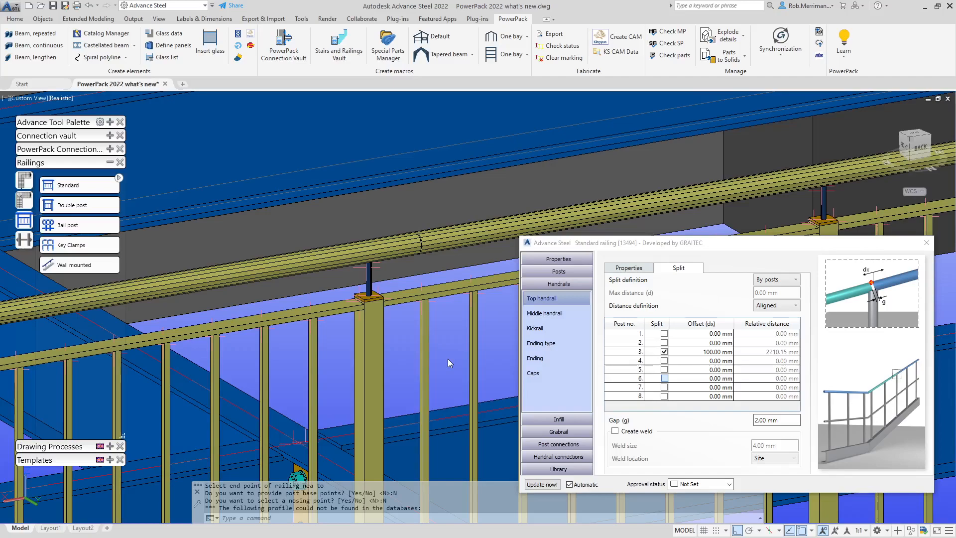
{"action": "left_click", "coordinate": [665, 378]}
{"action": "left_click", "coordinate": [722, 378]}
{"action": "type", "text": "100"}
{"action": "key", "text": "Return"}
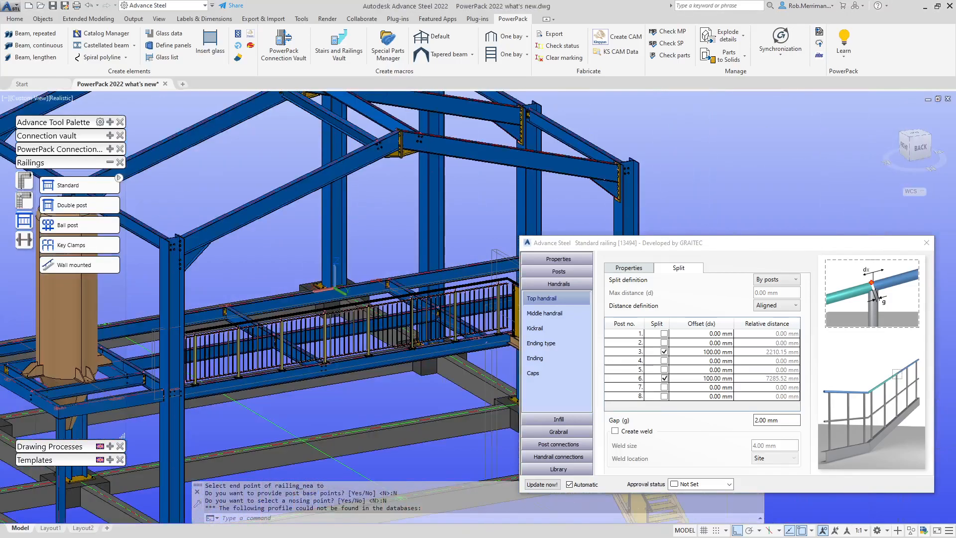
- Set the middle handrail to post connection type of the platform railing to Aligned
{"action": "scroll", "coordinate": [414, 299], "scroll_direction": "up", "scroll_amount": 4}
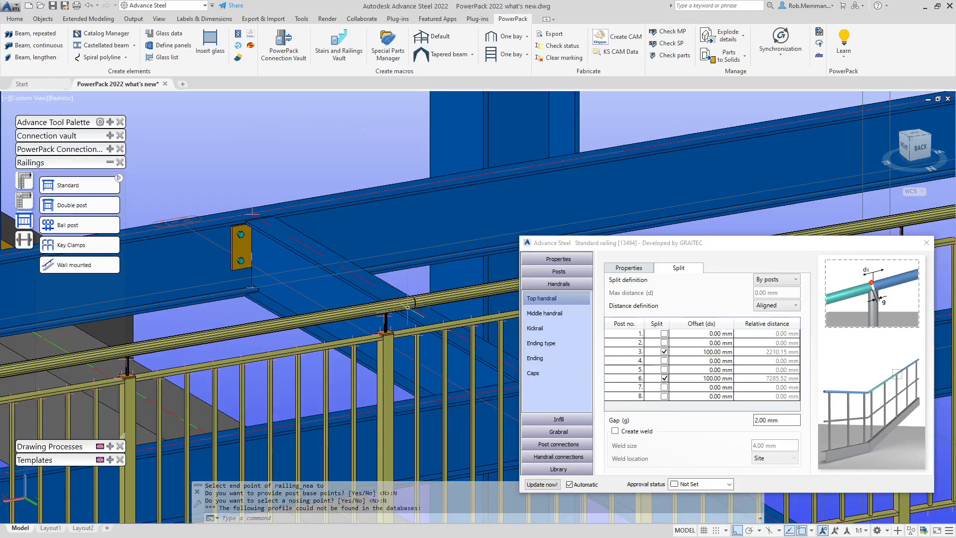
{"action": "scroll", "coordinate": [414, 300], "scroll_direction": "down", "scroll_amount": 5}
{"action": "scroll", "coordinate": [341, 280], "scroll_direction": "up", "scroll_amount": 8}
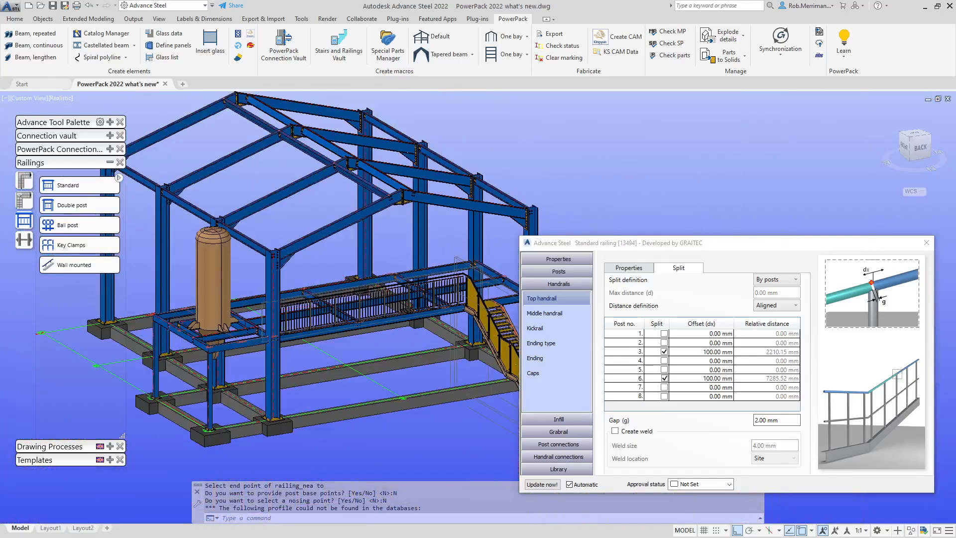
{"action": "scroll", "coordinate": [341, 279], "scroll_direction": "down", "scroll_amount": 2}
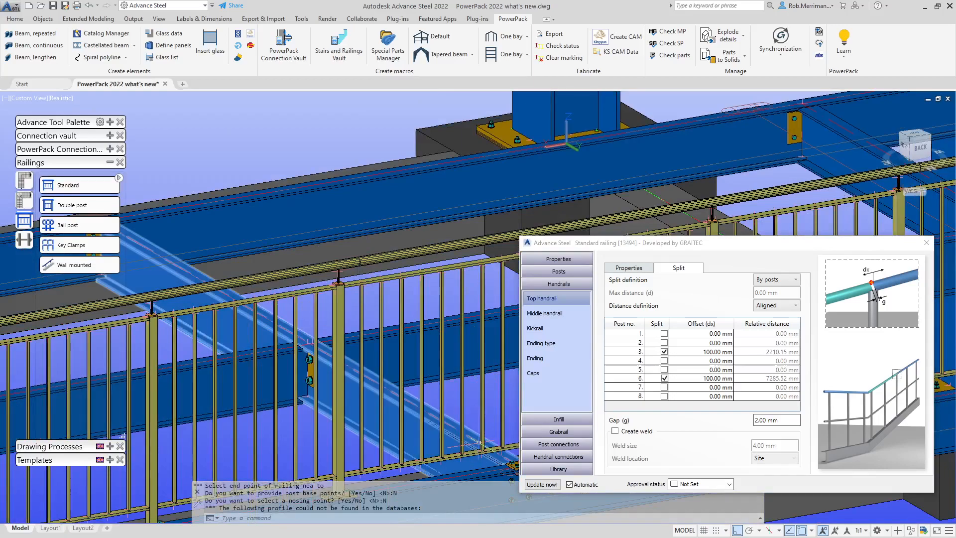
{"action": "left_click", "coordinate": [546, 457]}
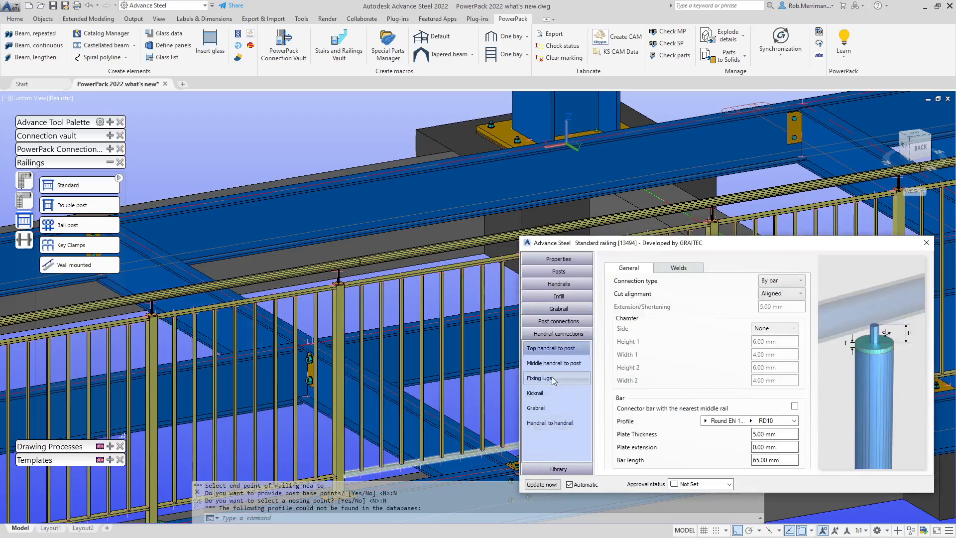
{"action": "left_click", "coordinate": [552, 364]}
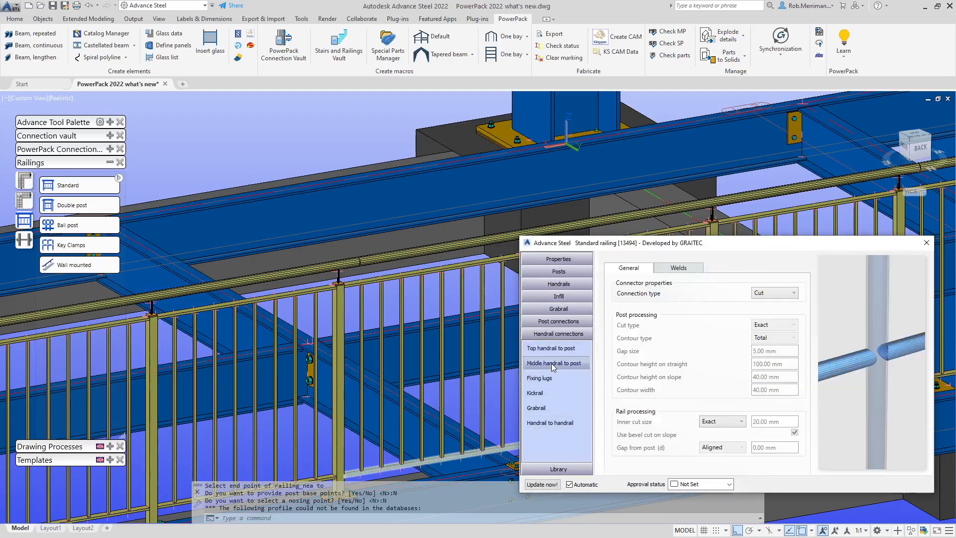
{"action": "left_click", "coordinate": [761, 294]}
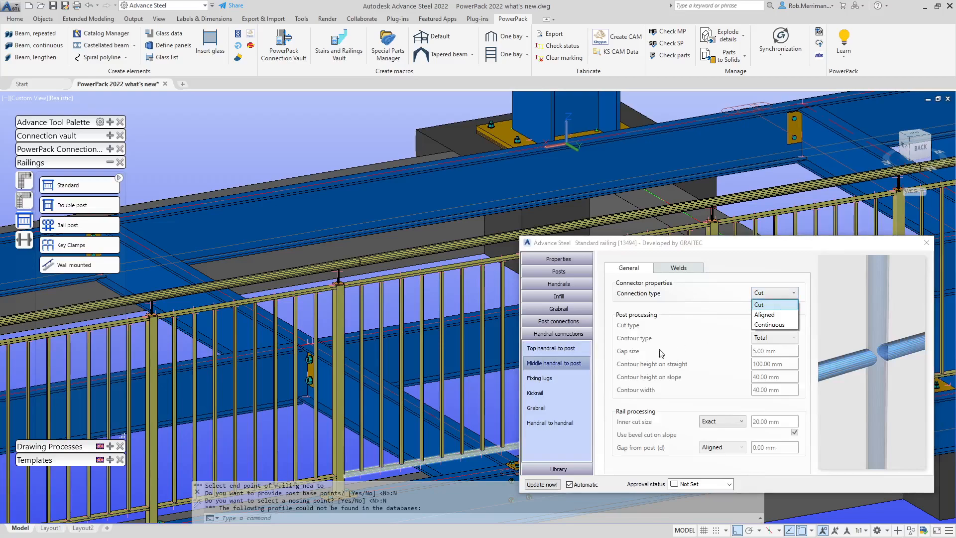
{"action": "left_click", "coordinate": [760, 304]}
{"action": "left_click", "coordinate": [552, 381]}
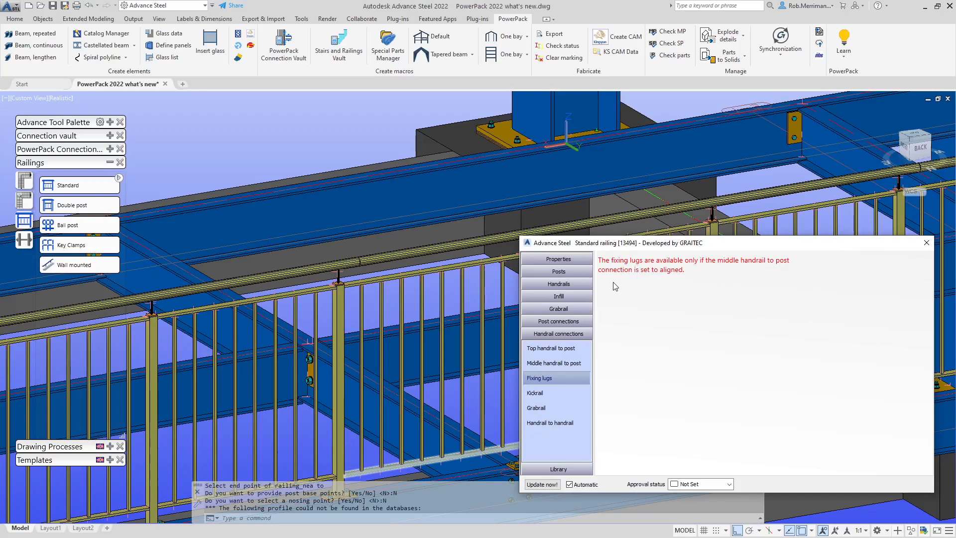
{"action": "left_click", "coordinate": [545, 366]}
{"action": "left_click", "coordinate": [764, 294]}
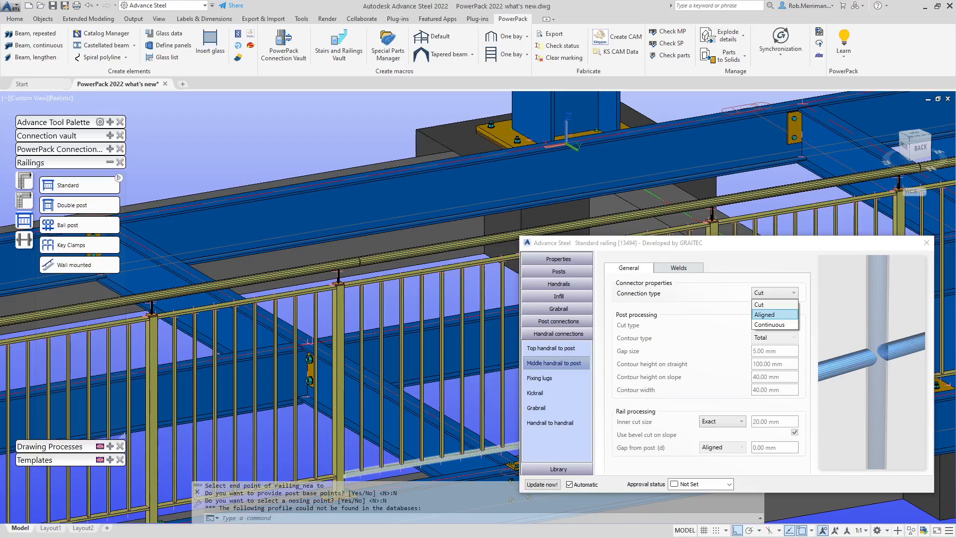
{"action": "key", "text": "Return"}
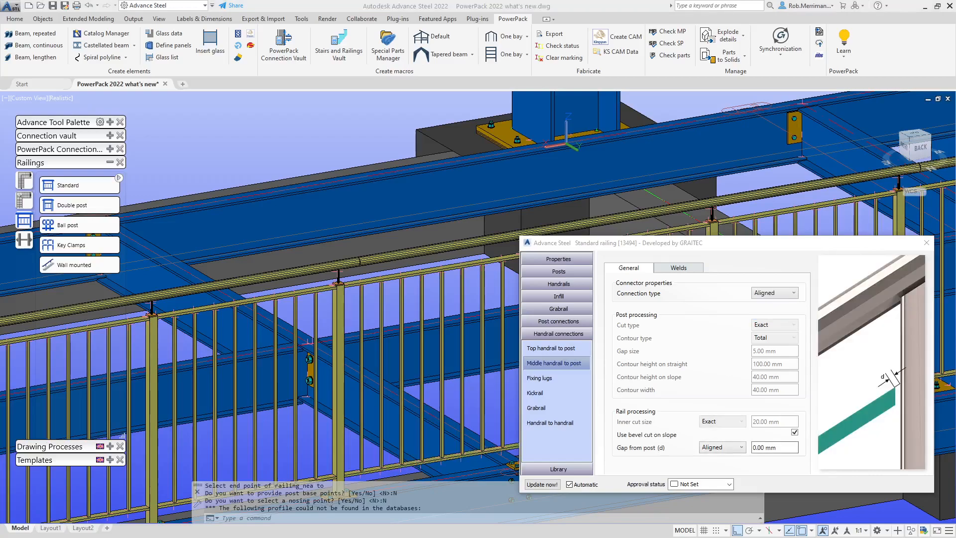
- Set the split connection type of the fixing lugs to Horizontal lugs
{"action": "left_click", "coordinate": [554, 379]}
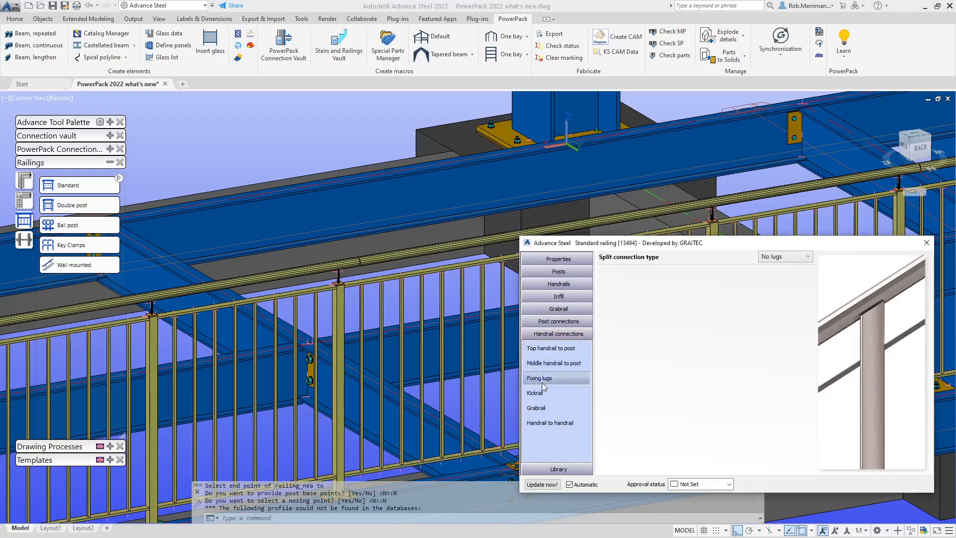
{"action": "left_click", "coordinate": [791, 258]}
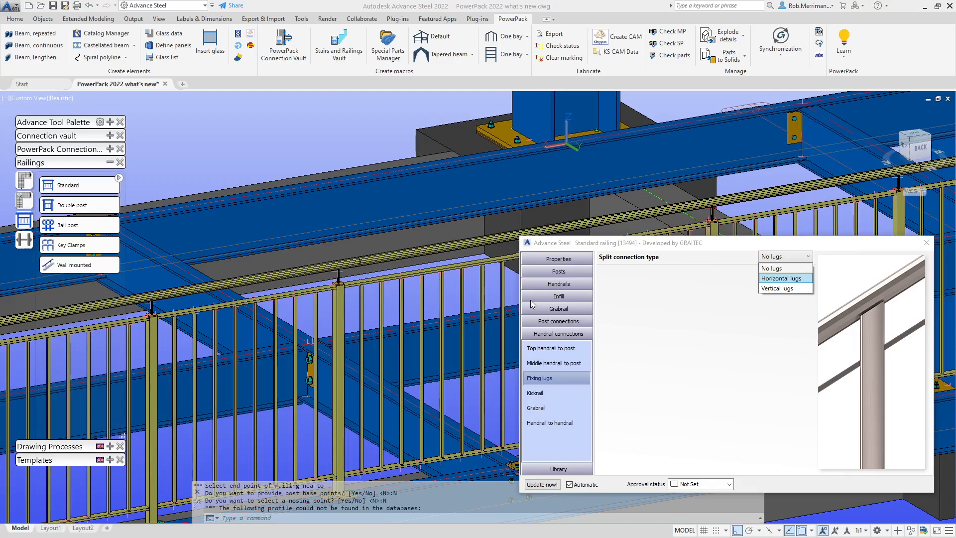
{"action": "key", "text": "Return"}
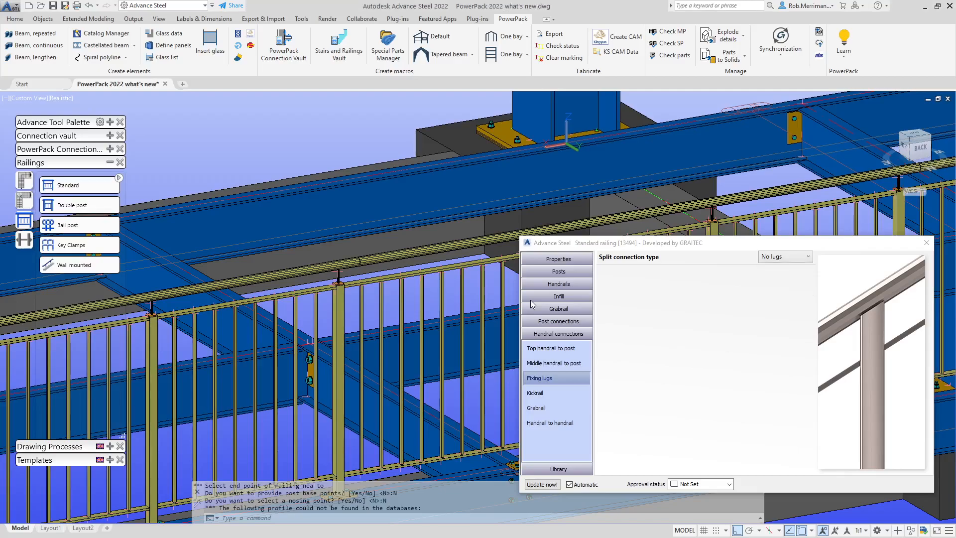
- Create a fixing lug on Post 3 of the platform railing
{"action": "scroll", "coordinate": [353, 289], "scroll_direction": "up", "scroll_amount": 6}
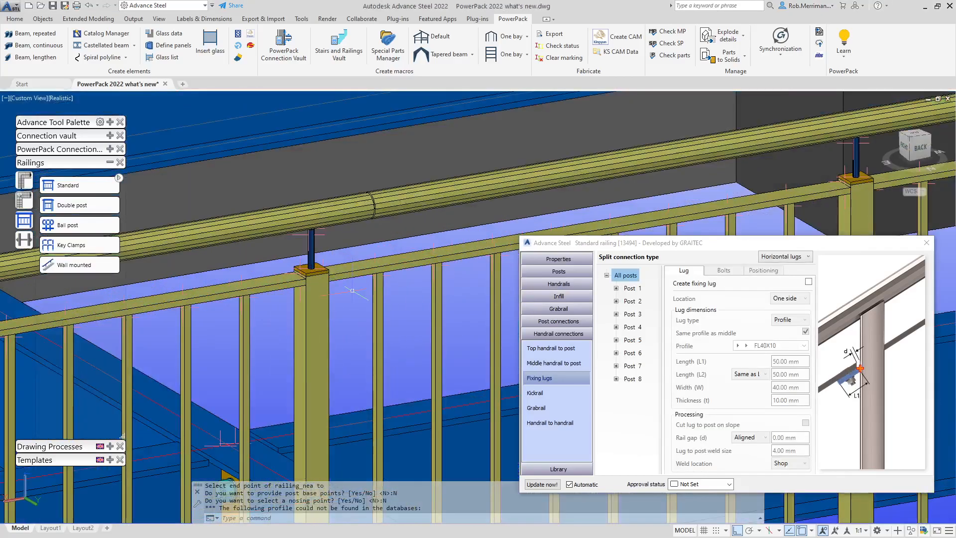
{"action": "scroll", "coordinate": [348, 202], "scroll_direction": "up", "scroll_amount": 2}
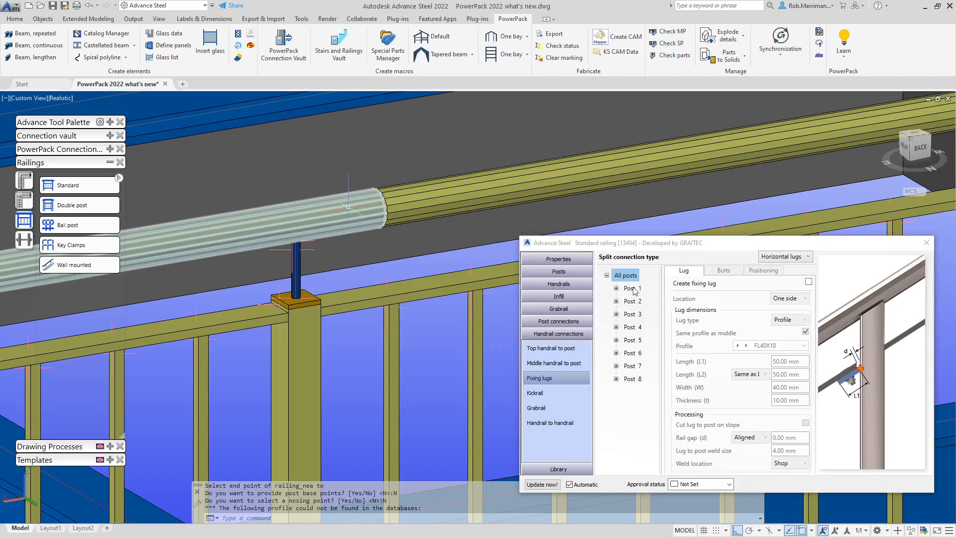
{"action": "left_click", "coordinate": [448, 264]}
{"action": "left_click", "coordinate": [510, 253]}
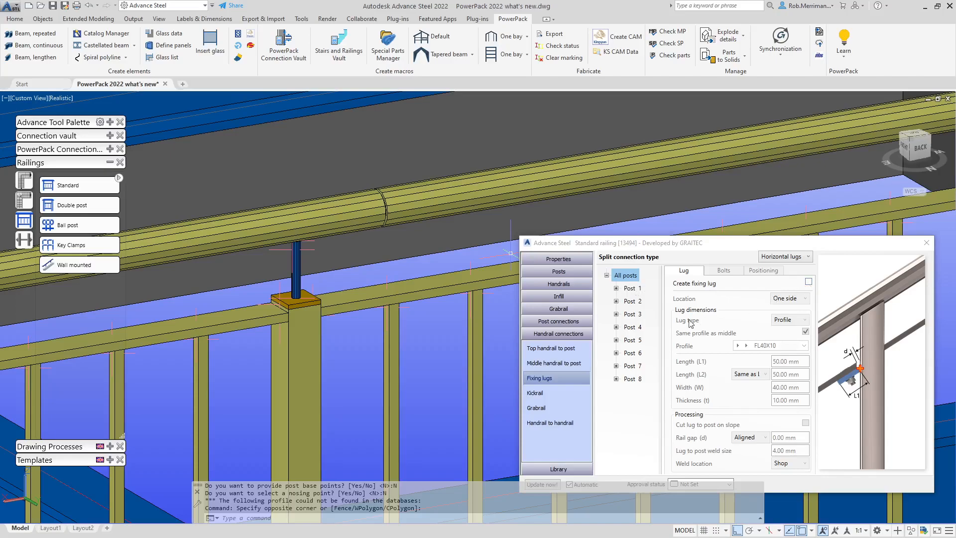
{"action": "left_click", "coordinate": [633, 315]}
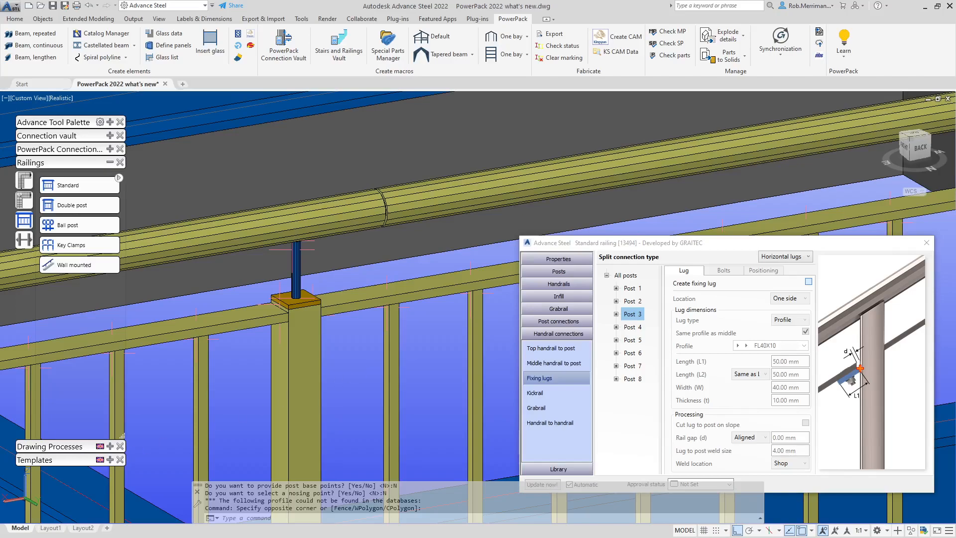
{"action": "left_click", "coordinate": [808, 282]}
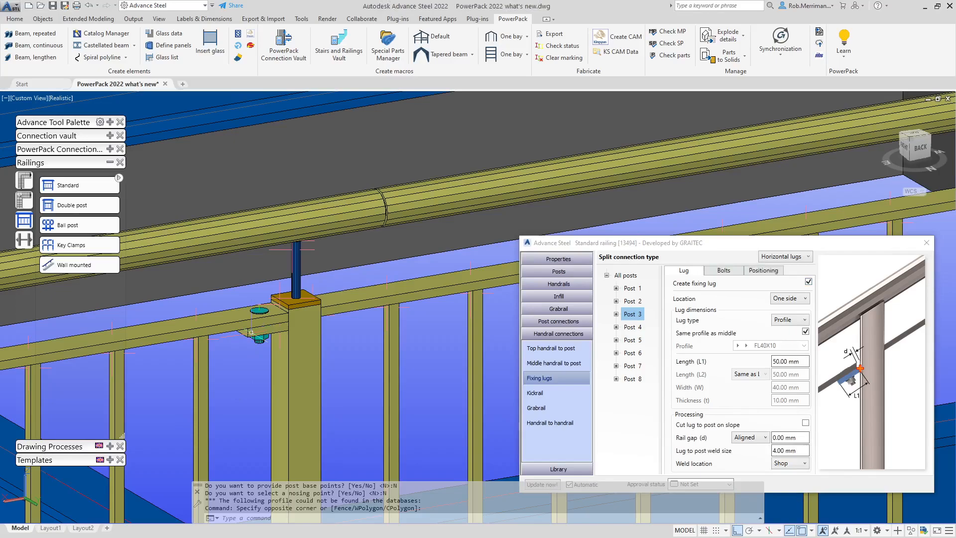
- Move the Post 3 fixing lug to the other side of the post, keeping Profile as the lug type
{"action": "scroll", "coordinate": [251, 333], "scroll_direction": "up", "scroll_amount": 2}
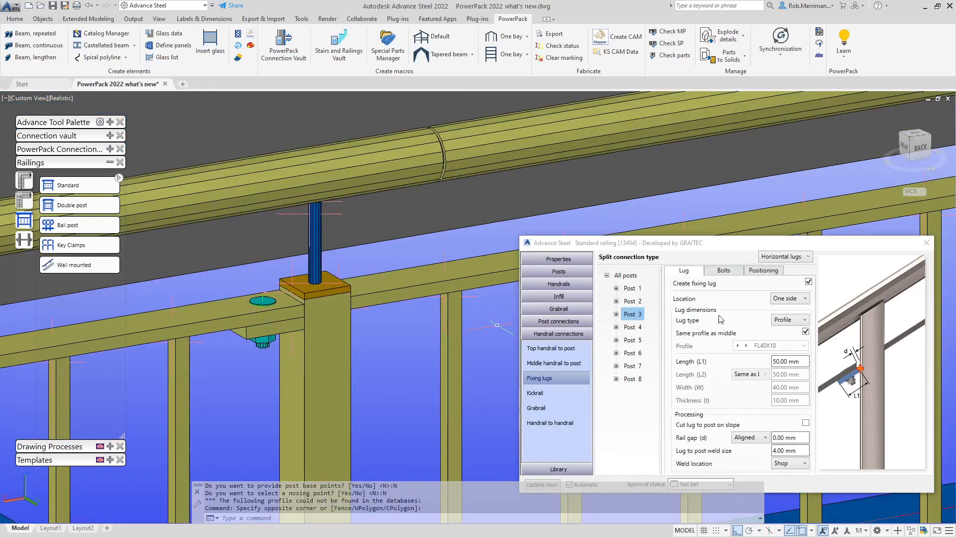
{"action": "left_click", "coordinate": [787, 299]}
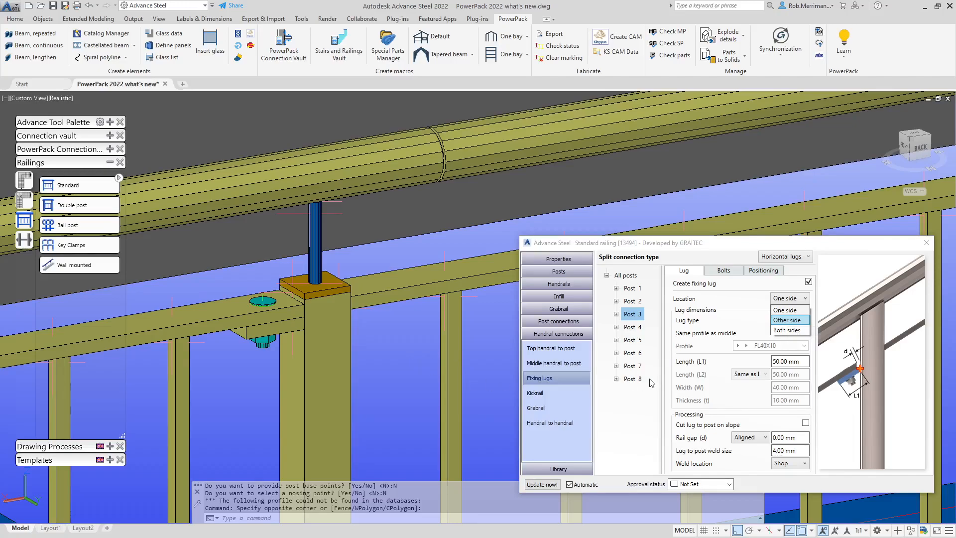
{"action": "left_click", "coordinate": [790, 319]}
{"action": "left_click", "coordinate": [790, 320]}
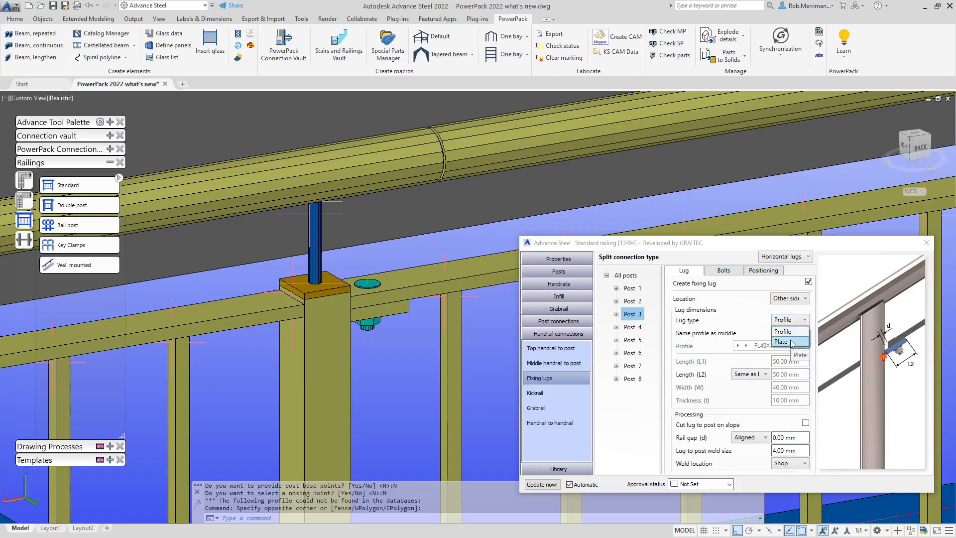
{"action": "left_click", "coordinate": [754, 331]}
- Set the rail gap of the Post 3 fixing lug to 5 mm
{"action": "double_click", "coordinate": [794, 441]}
{"action": "type", "text": "5"}
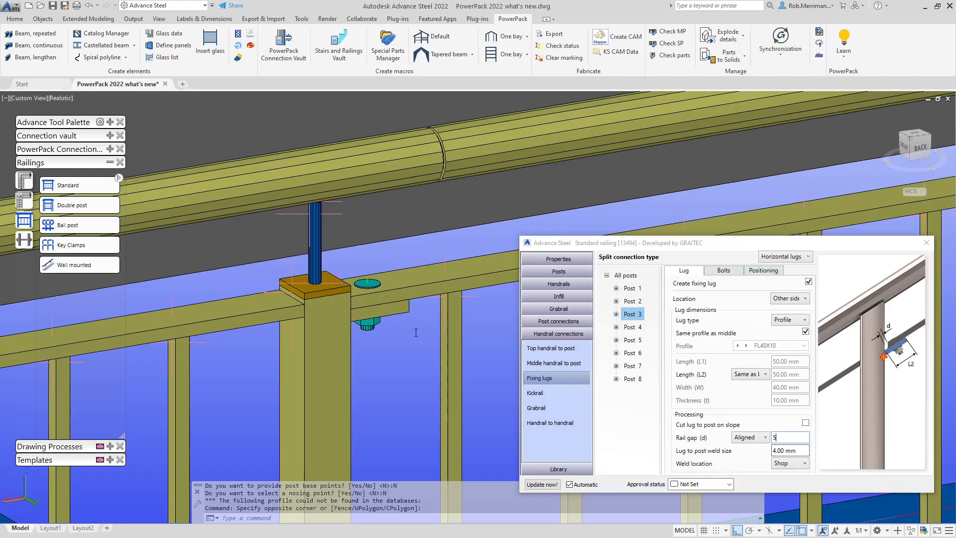
{"action": "key", "text": "Return"}
- Examine the fixing lugs on the upper and lower rails at Post 3 and review their bolt and positioning settings
{"action": "scroll", "coordinate": [381, 316], "scroll_direction": "up", "scroll_amount": 2}
{"action": "middle_click_drag", "start_coordinate": [389, 319], "coordinate": [341, 319], "text": "shift"}
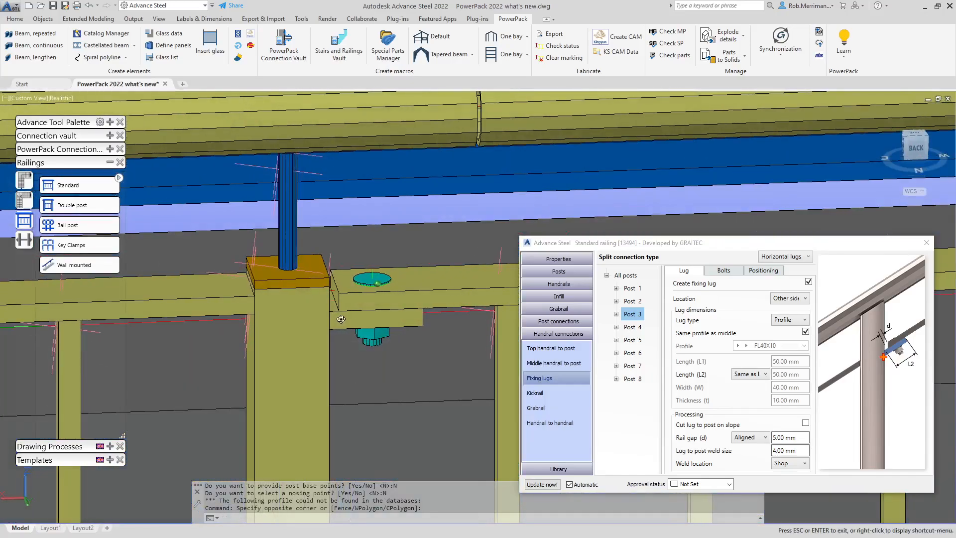
{"action": "key", "text": "Escape"}
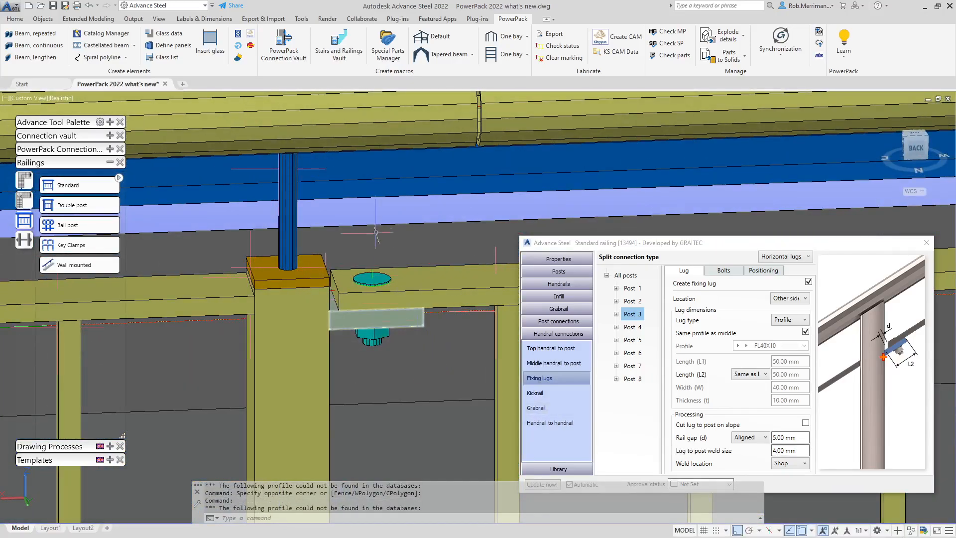
{"action": "scroll", "coordinate": [376, 245], "scroll_direction": "down", "scroll_amount": 6}
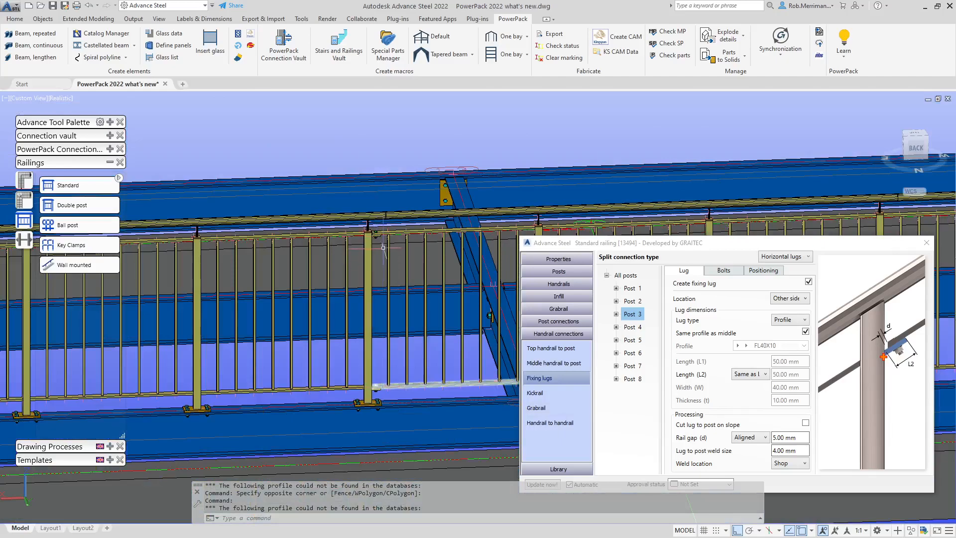
{"action": "scroll", "coordinate": [379, 390], "scroll_direction": "up", "scroll_amount": 6}
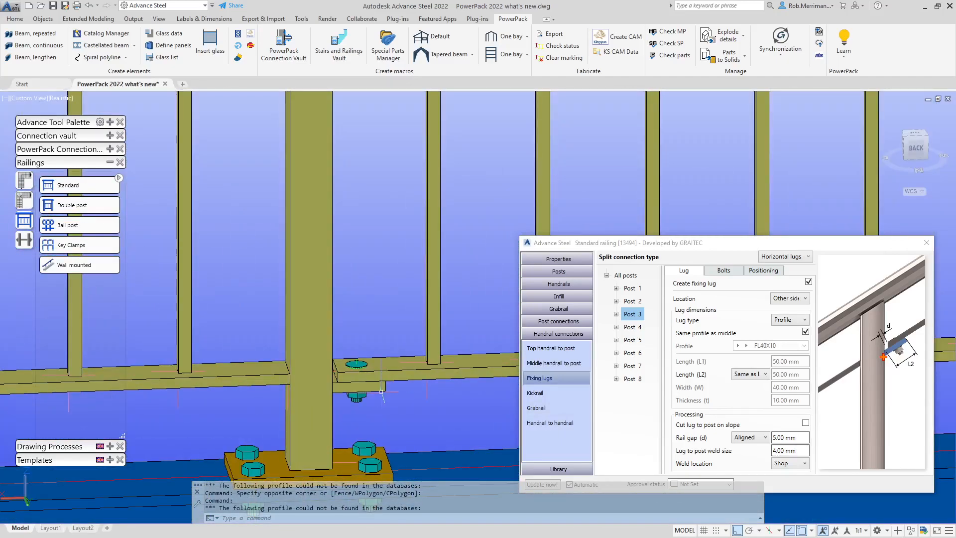
{"action": "left_click", "coordinate": [722, 272]}
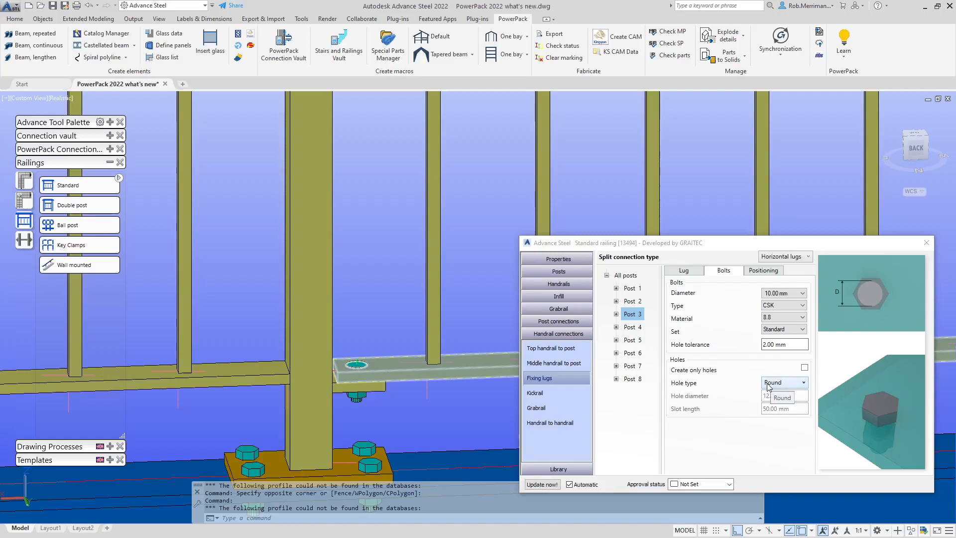
{"action": "left_click", "coordinate": [763, 271]}
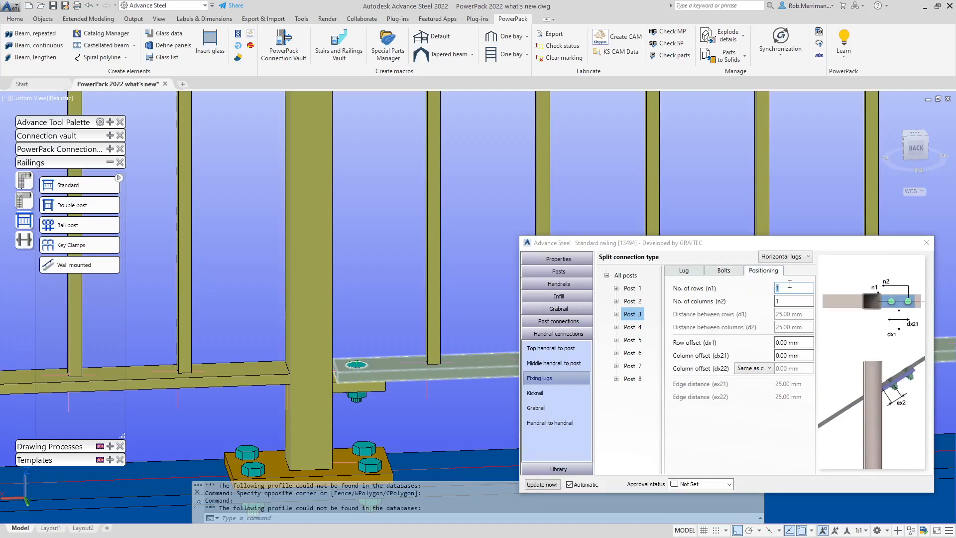
{"action": "left_click", "coordinate": [691, 273]}
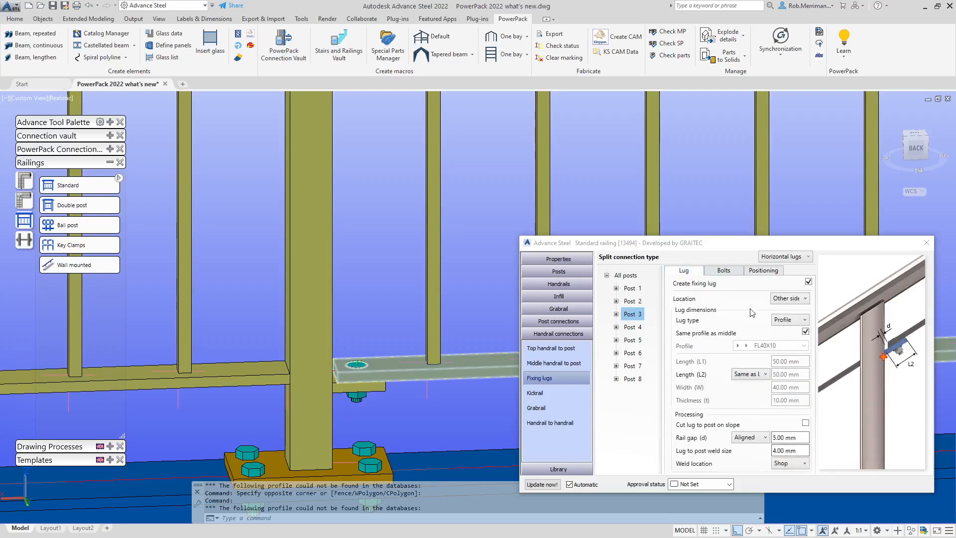
- Copy the fixing lug settings from Post 3 to Post 6 of the platform railing and close the railing properties
{"action": "scroll", "coordinate": [352, 365], "scroll_direction": "down", "scroll_amount": 10}
{"action": "middle_click_drag", "start_coordinate": [351, 365], "coordinate": [226, 330], "text": "shift"}
{"action": "scroll", "coordinate": [262, 330], "scroll_direction": "down", "scroll_amount": 4}
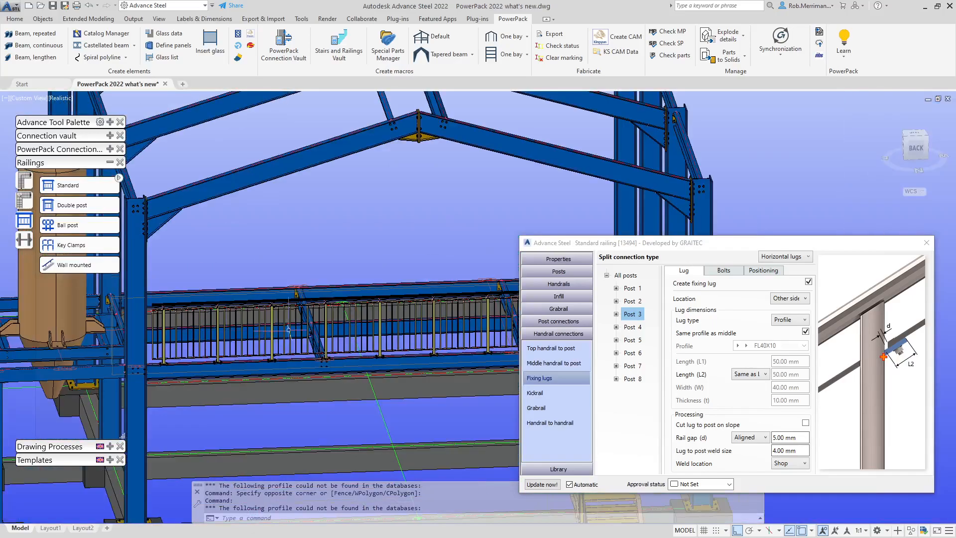
{"action": "scroll", "coordinate": [438, 308], "scroll_direction": "up", "scroll_amount": 8}
{"action": "scroll", "coordinate": [447, 301], "scroll_direction": "up", "scroll_amount": 3}
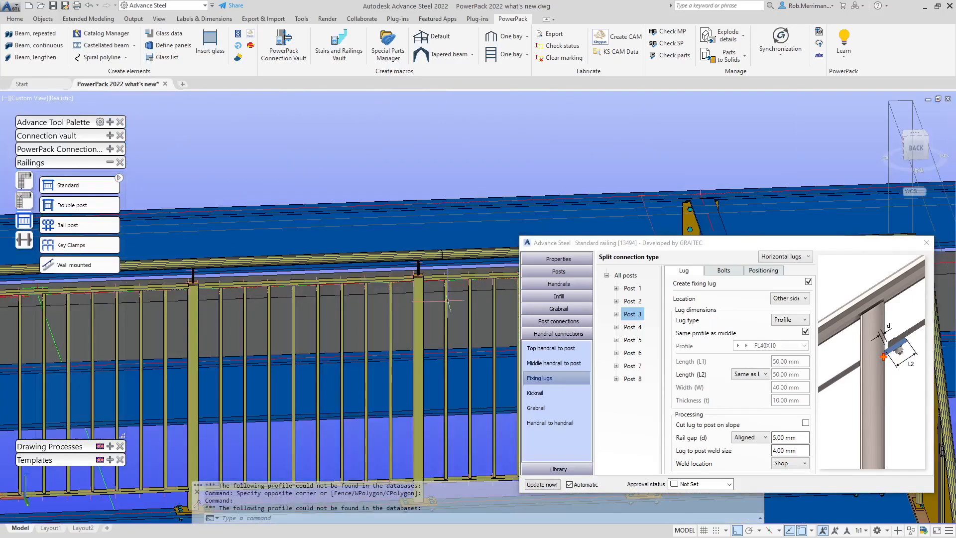
{"action": "right_click", "coordinate": [636, 318]}
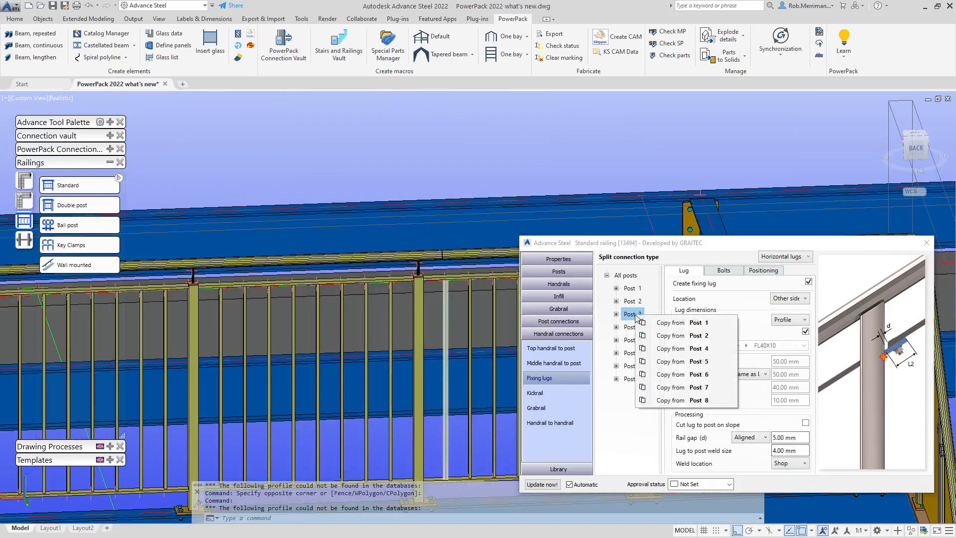
{"action": "left_click", "coordinate": [653, 301]}
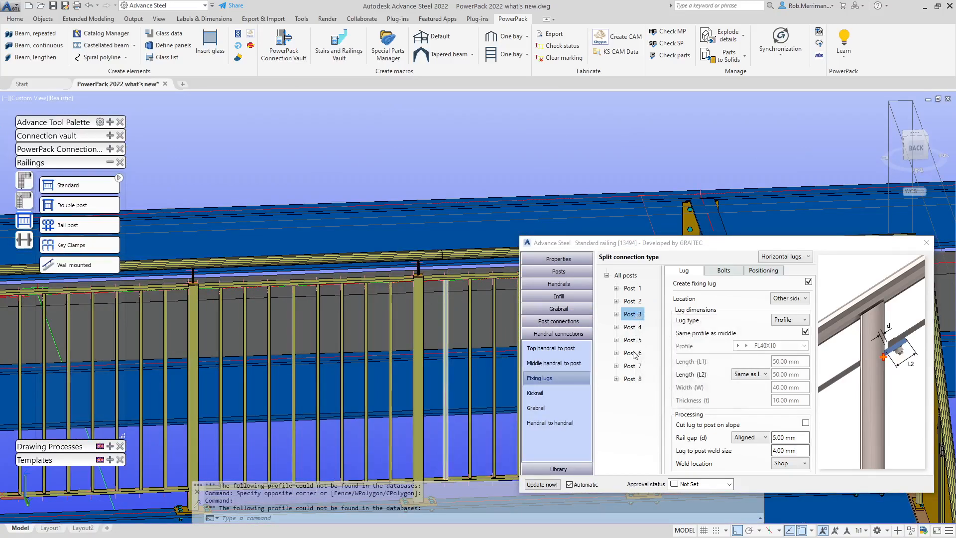
{"action": "right_click", "coordinate": [633, 352]}
{"action": "left_click", "coordinate": [632, 353]}
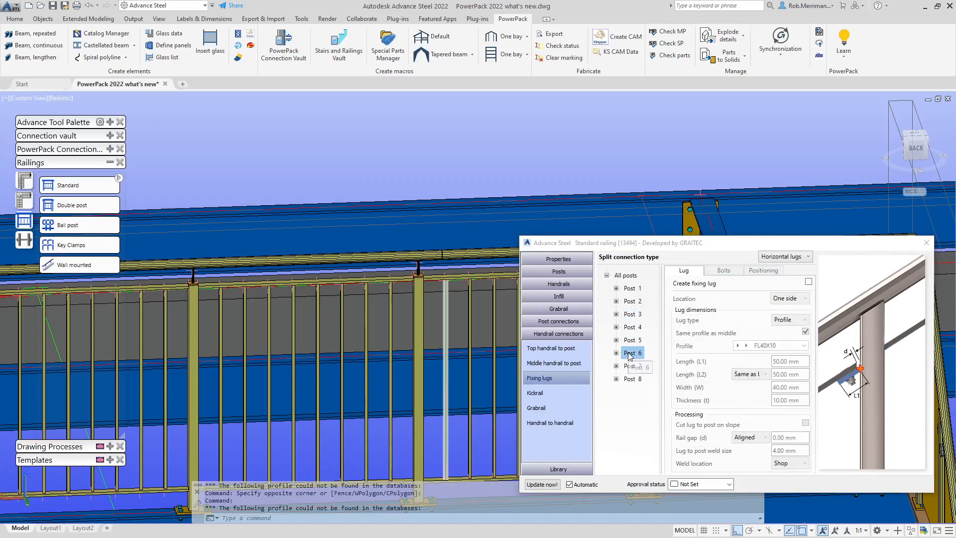
{"action": "right_click", "coordinate": [630, 354]}
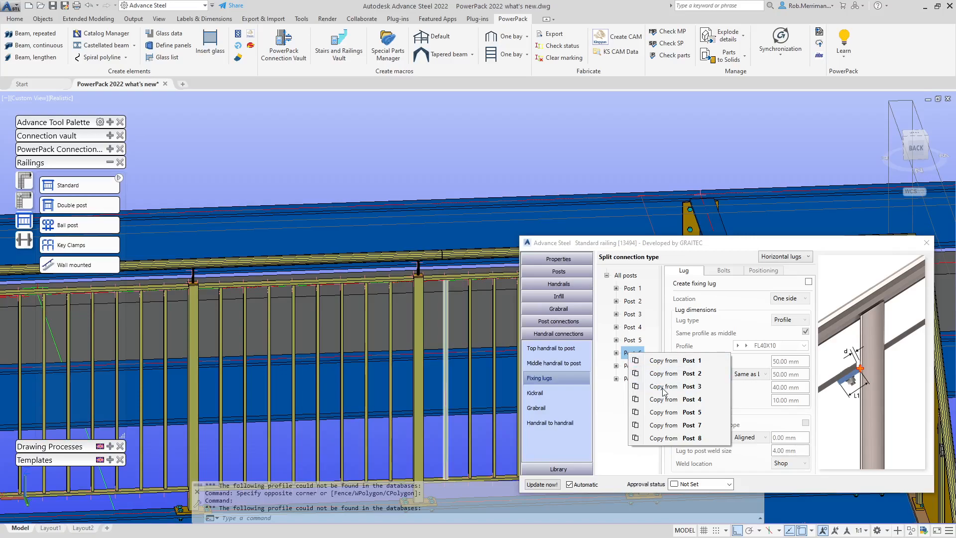
{"action": "left_click", "coordinate": [688, 391]}
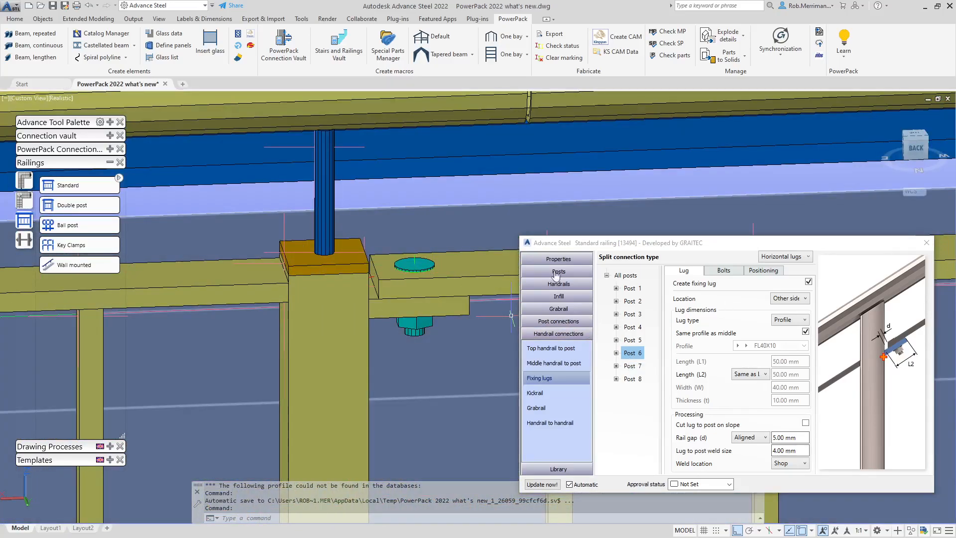
{"action": "scroll", "coordinate": [457, 225], "scroll_direction": "down", "scroll_amount": 5}
{"action": "scroll", "coordinate": [458, 226], "scroll_direction": "down", "scroll_amount": 3}
{"action": "key", "text": "Escape"}
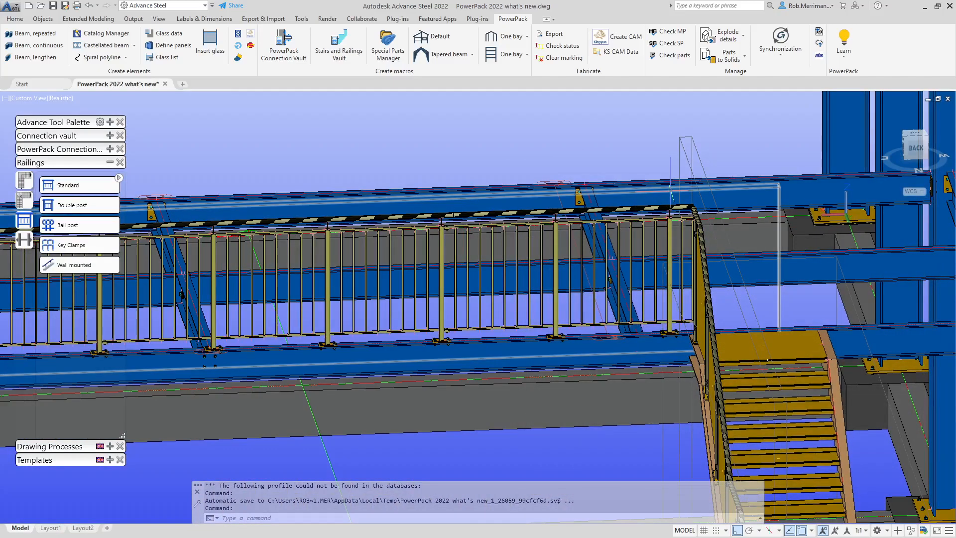
- Mark the connected assembly of the platform railing's handrail section farthest from the stair to check how the railing splits
{"action": "left_click", "coordinate": [110, 122]}
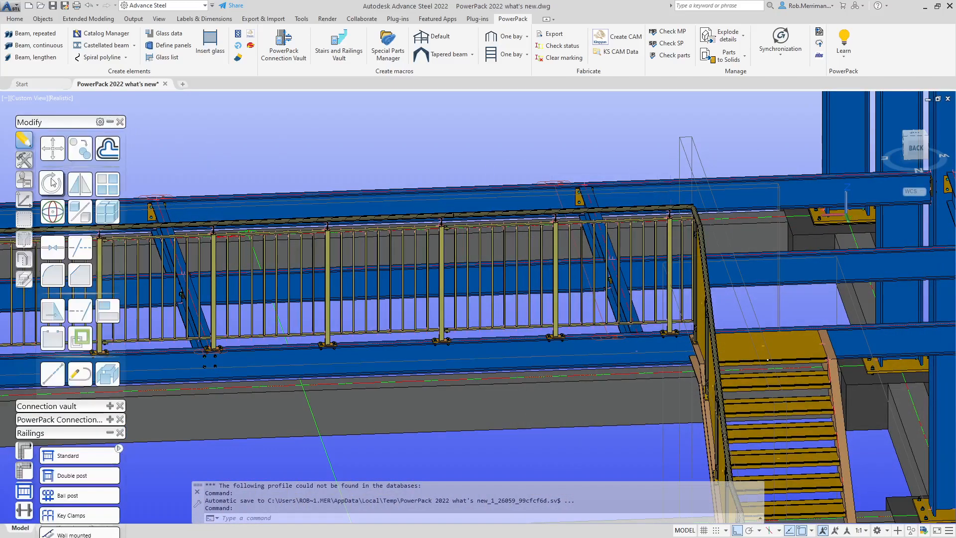
{"action": "left_click", "coordinate": [23, 219]}
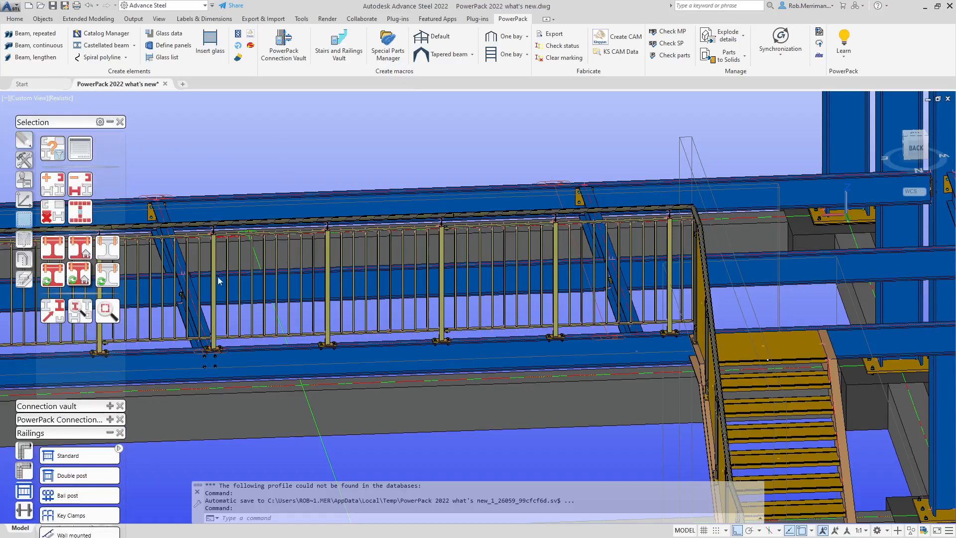
{"action": "left_click", "coordinate": [79, 274]}
{"action": "scroll", "coordinate": [448, 269], "scroll_direction": "down", "scroll_amount": 2}
{"action": "scroll", "coordinate": [164, 253], "scroll_direction": "up", "scroll_amount": 5}
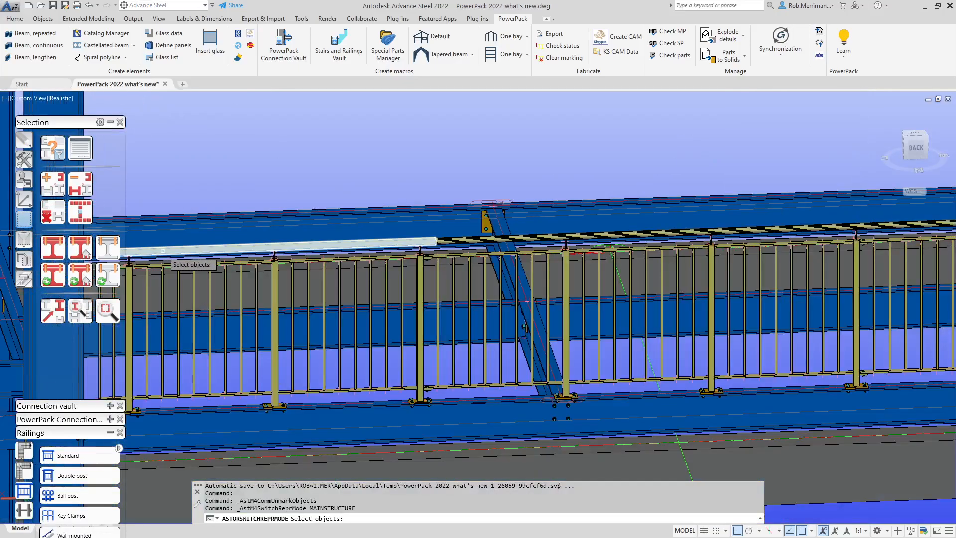
{"action": "left_click", "coordinate": [164, 251]}
{"action": "key", "text": "Return"}
{"action": "scroll", "coordinate": [164, 251], "scroll_direction": "down", "scroll_amount": 3}
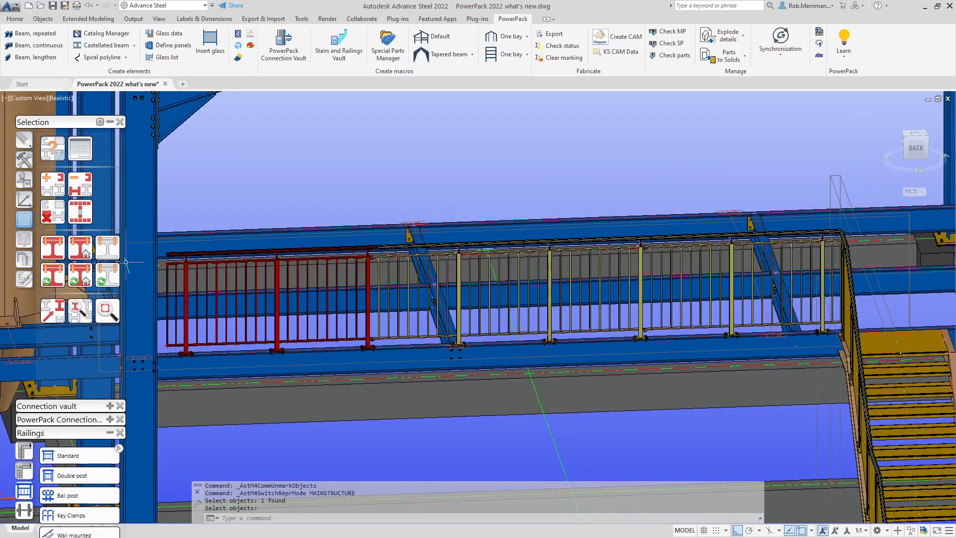
- Mark the connected assemblies of the middle handrail section and the section nearest the stair in turn, clearing the previous marking each time
{"action": "left_click", "coordinate": [79, 275]}
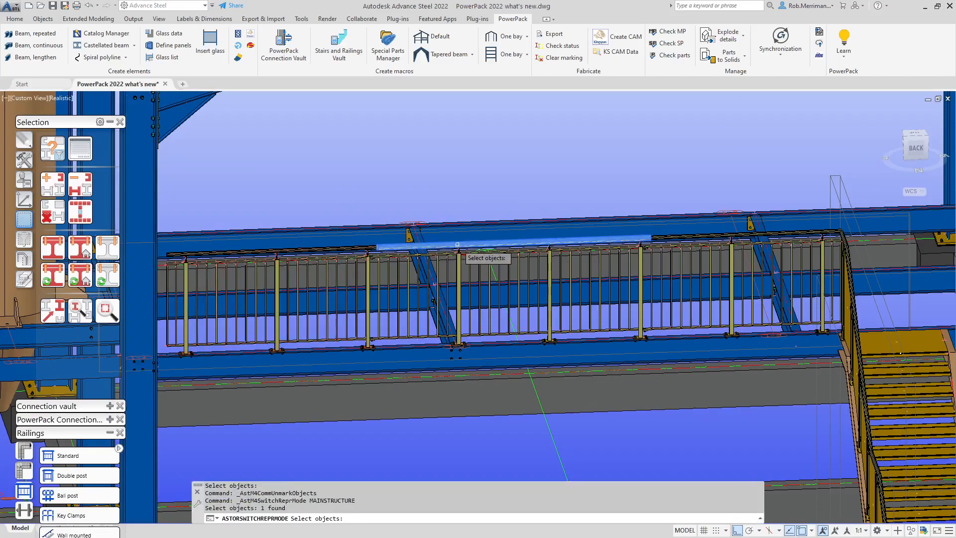
{"action": "left_click", "coordinate": [487, 251]}
{"action": "key", "text": "Return"}
{"action": "left_click", "coordinate": [80, 275]}
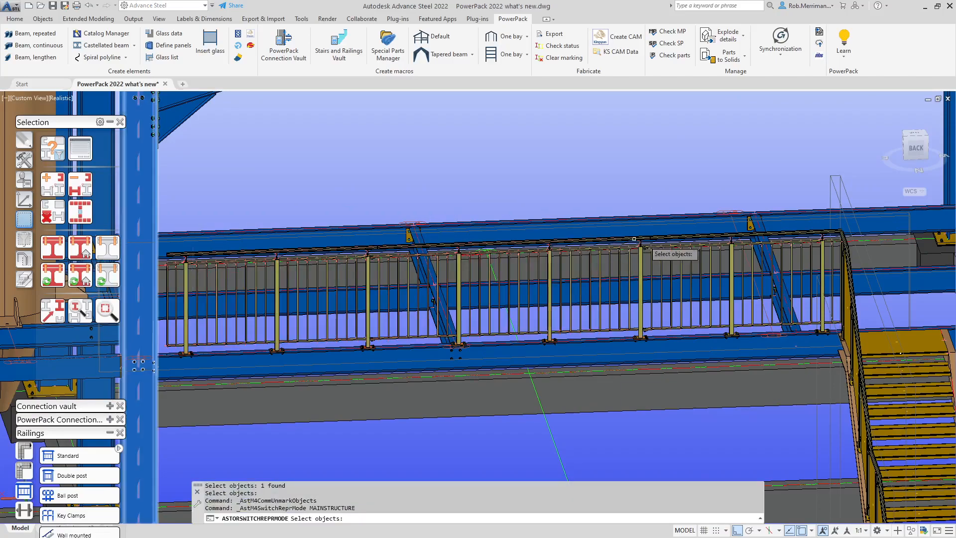
{"action": "left_click", "coordinate": [679, 236]}
{"action": "key", "text": "Return"}
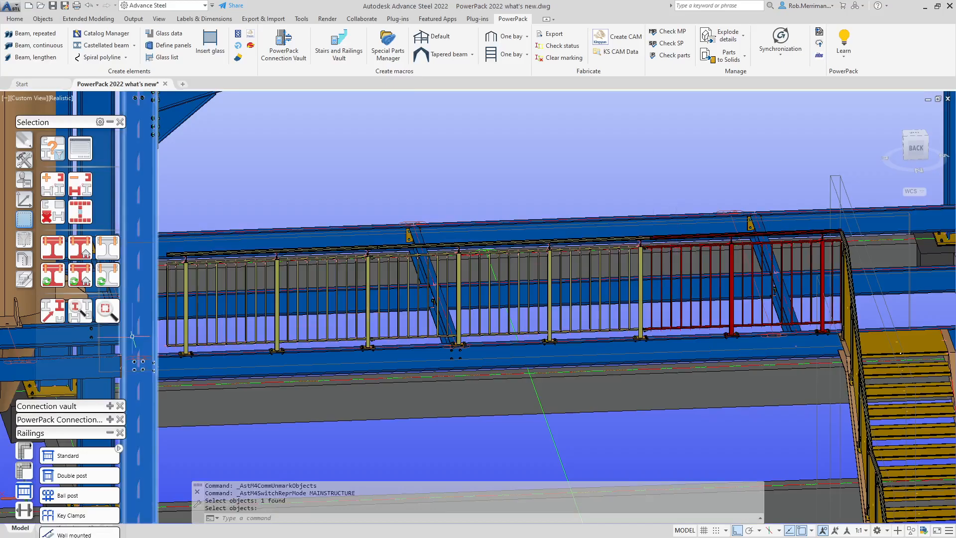